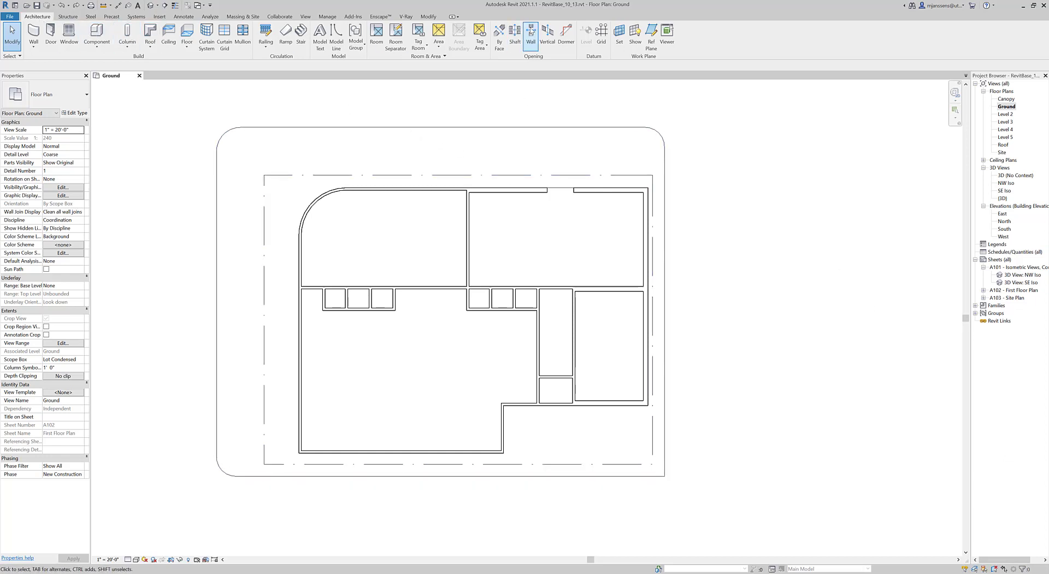
Draw a vertical grid line from the building's lower-left outer wall corner up past the site's upper boundary.
left_click(600, 43)
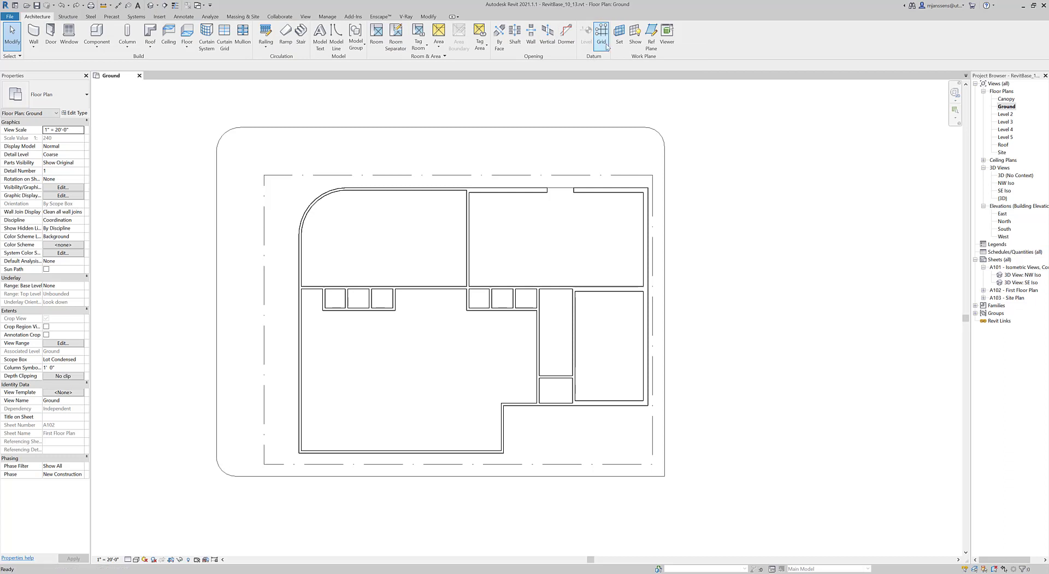
scroll(301, 453, "up", 3)
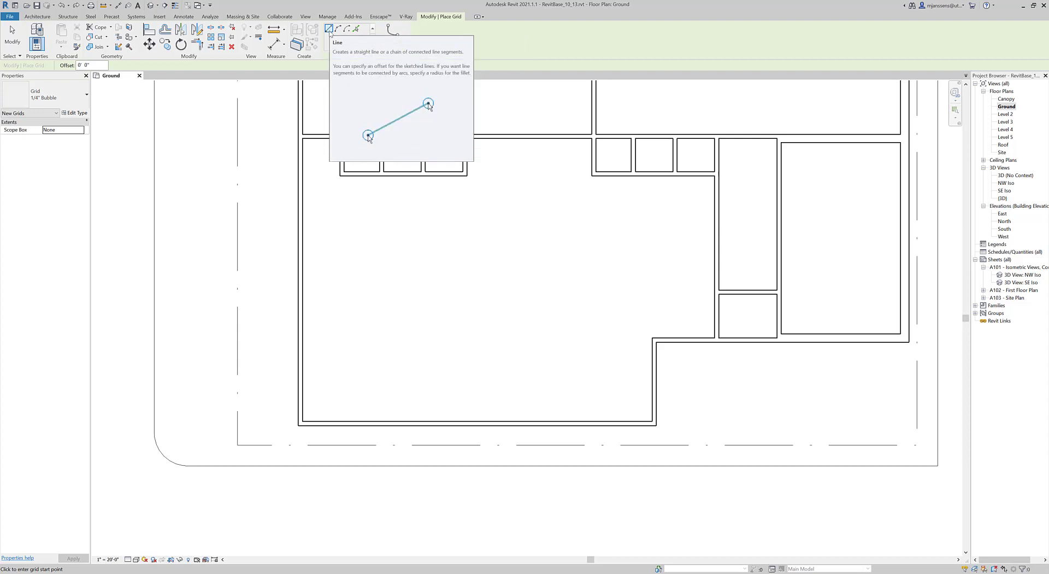
scroll(402, 344, "down", 2)
middle_click_drag(405, 357, 418, 410)
scroll(349, 451, "up", 1)
scroll(333, 453, "up", 3)
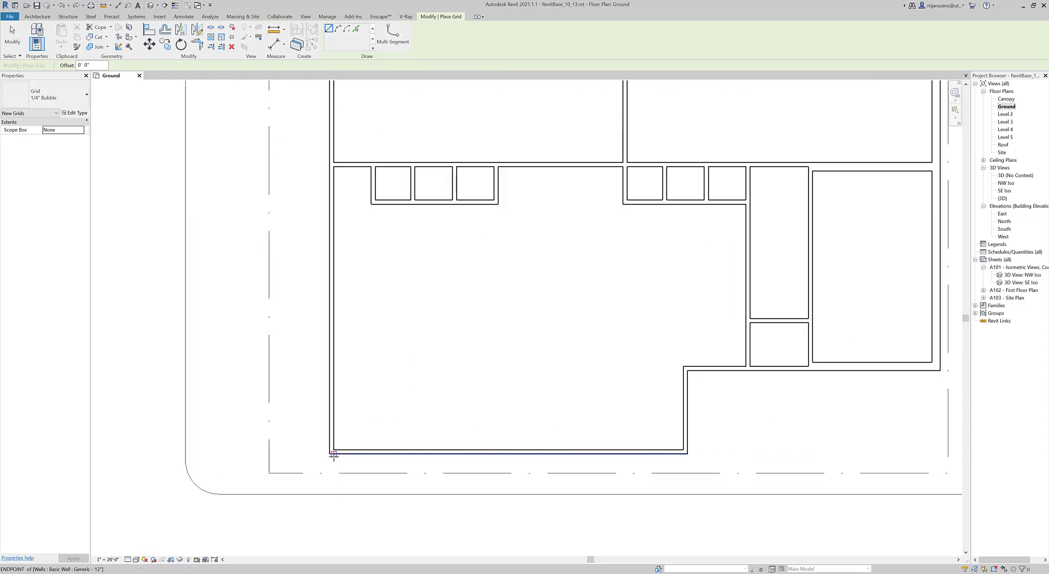
left_click(333, 453)
scroll(332, 453, "down", 6)
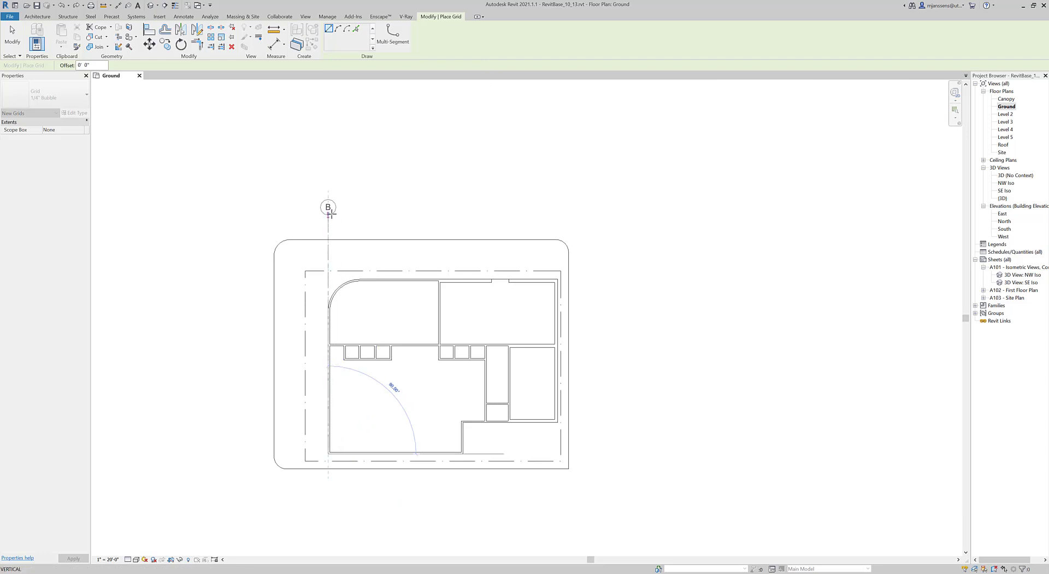
left_click(327, 218)
key("Escape")
key("Escape")
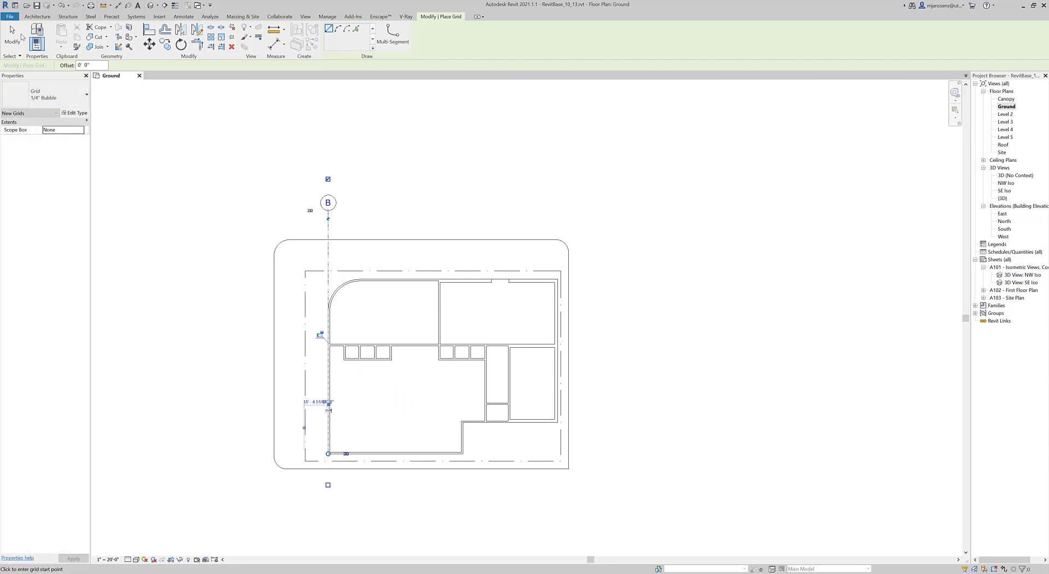
Rename the new vertical grid line as 1.
scroll(324, 194, "up", 1)
left_click(328, 215)
middle_click_drag(378, 252, 409, 234)
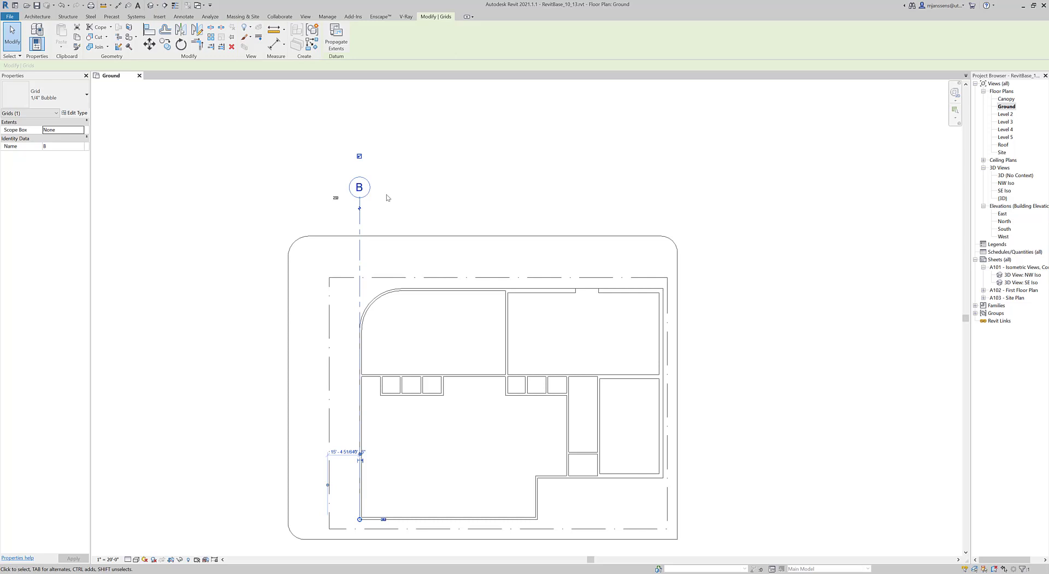
left_click(358, 187)
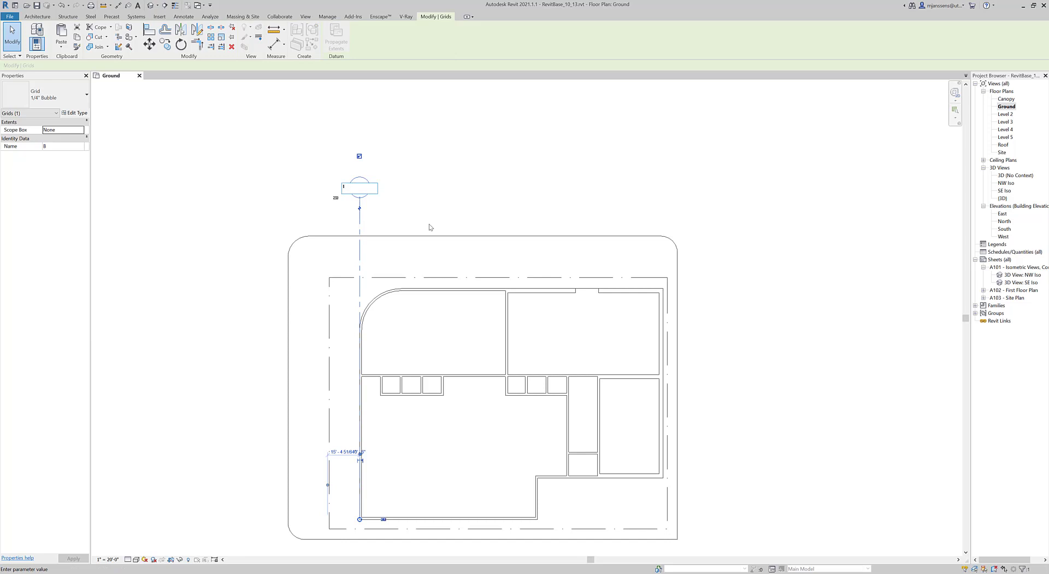
key("Return")
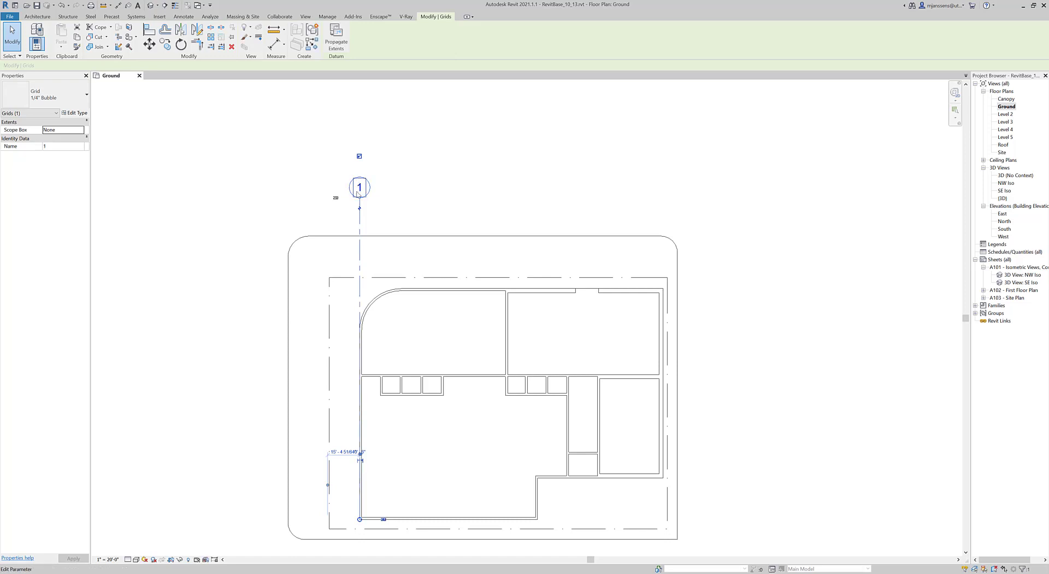
left_click(357, 189)
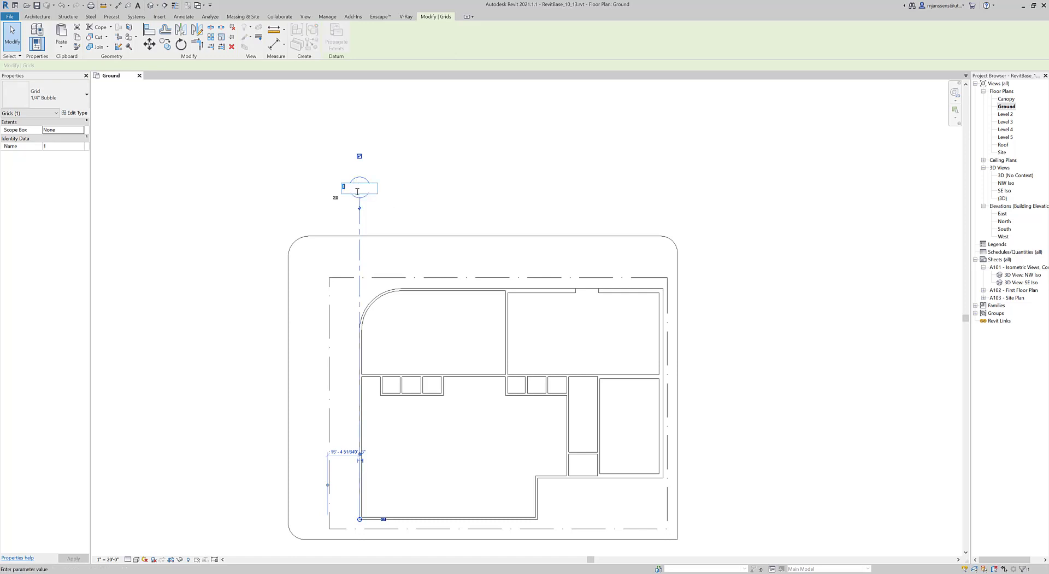
left_click(491, 214)
middle_click_drag(491, 214, 471, 151)
key("Escape")
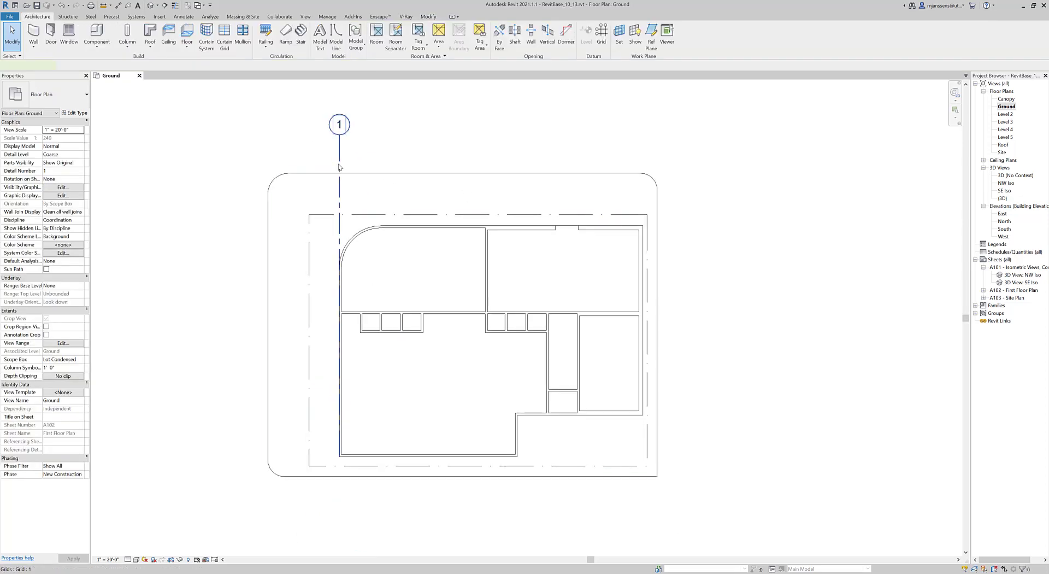
left_click(339, 167)
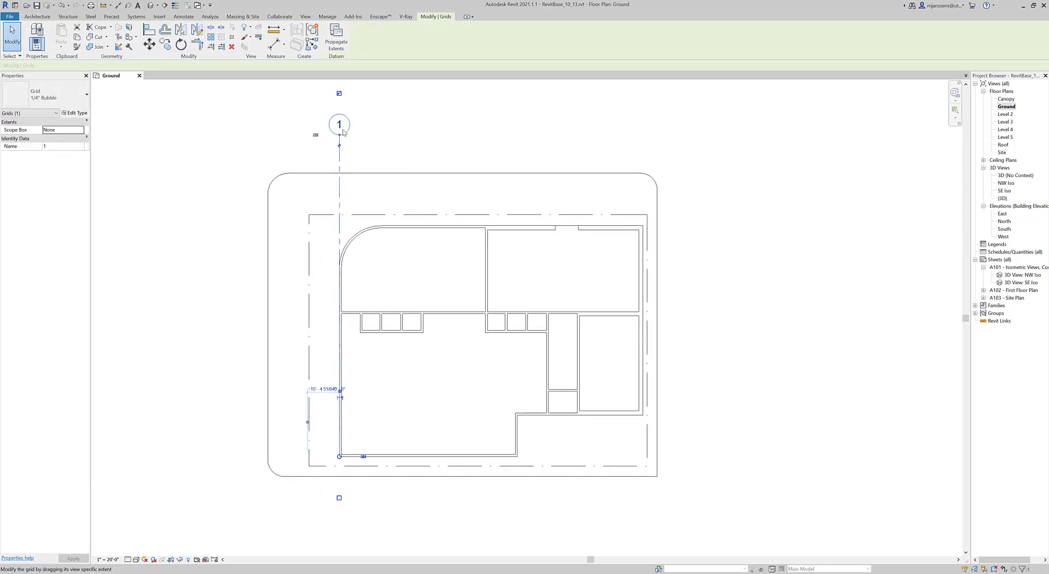
left_click(426, 164)
middle_click_drag(453, 197, 440, 185)
left_click(326, 179)
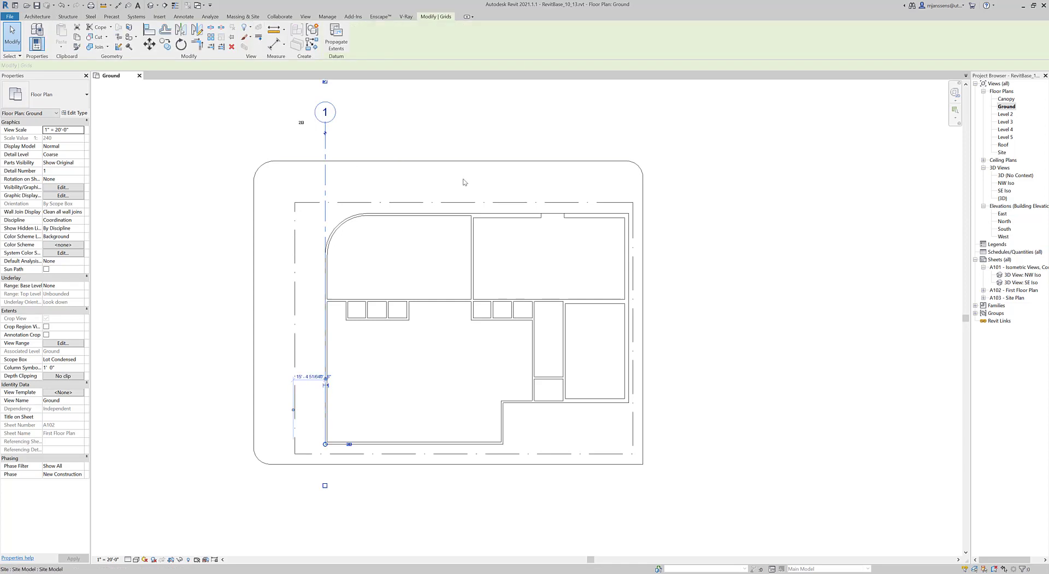
key("Escape")
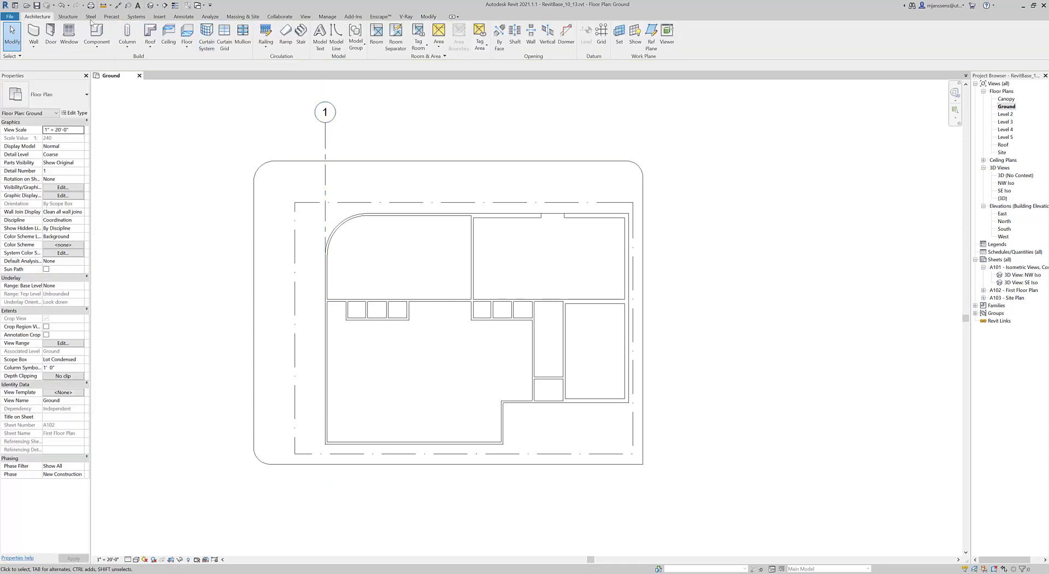
Draw a second vertical grid line from the lower-left corner of the left group of small rooms, ending level with grid 1's head.
left_click(601, 33)
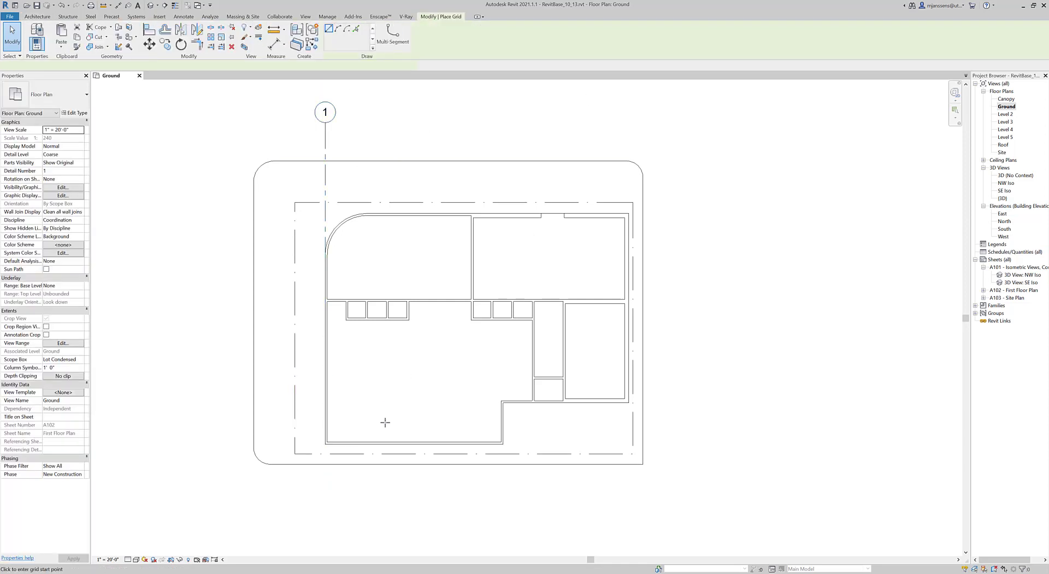
scroll(347, 318, "up", 3)
left_click(346, 318)
scroll(345, 317, "down", 2)
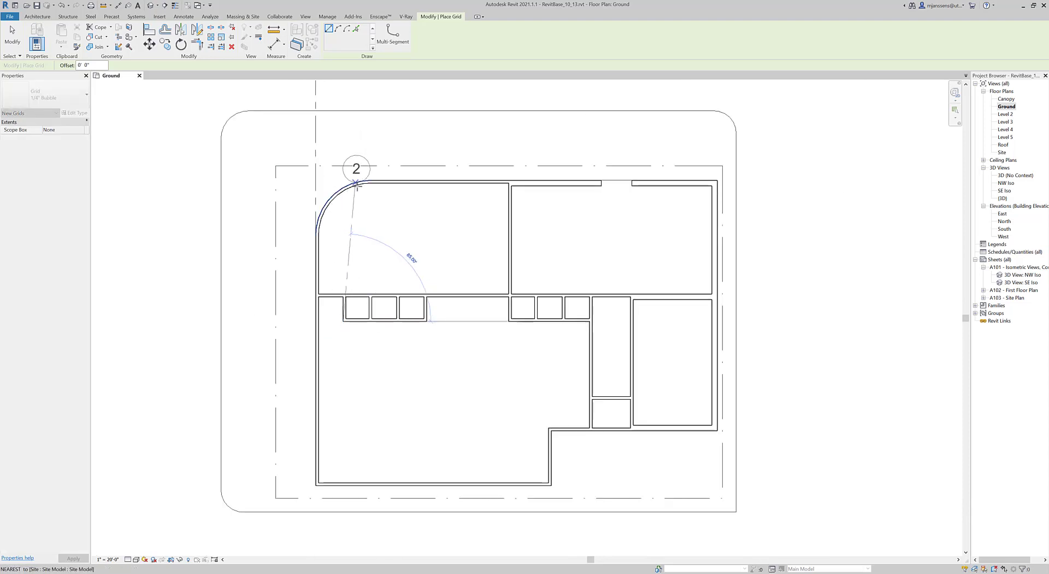
middle_click_drag(355, 183, 346, 345)
left_click(333, 223)
middle_click_drag(369, 311, 395, 242)
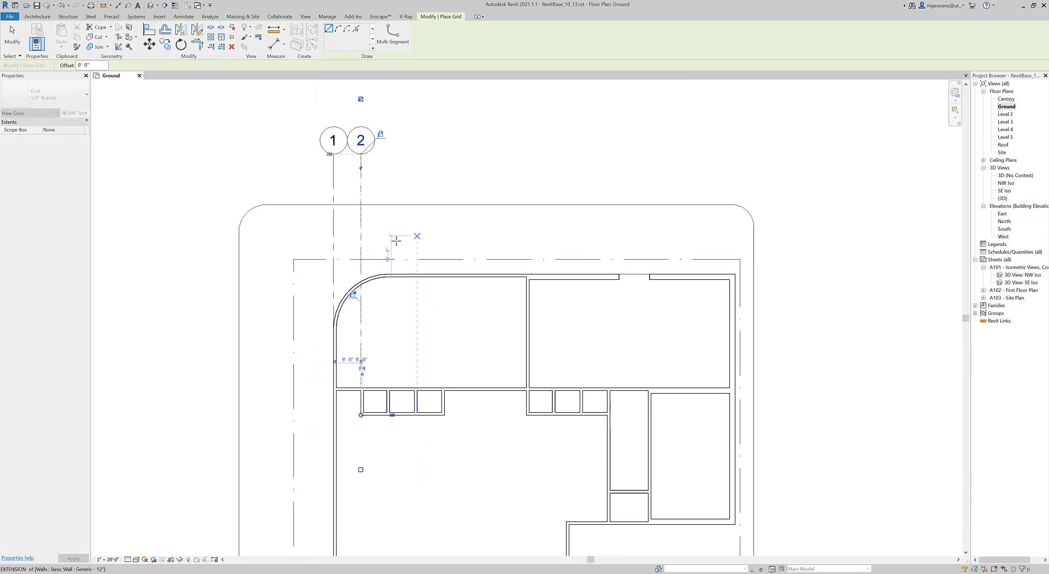
key("Escape")
Extend the lower end of grid 2 down past the building and the site's lower boundary.
left_click(361, 198)
middle_click_drag(395, 375, 417, 269)
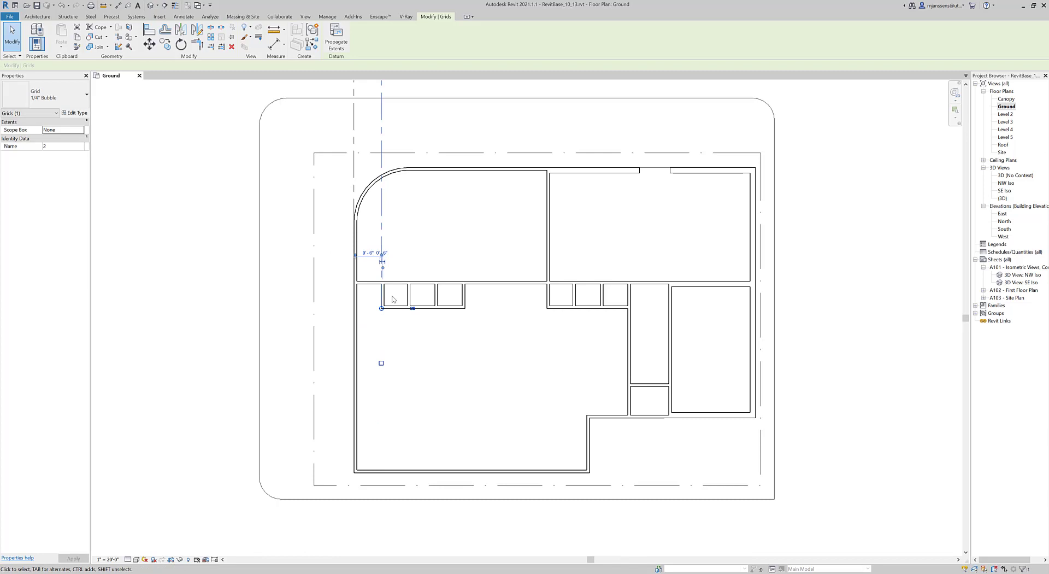
middle_click_drag(393, 319, 398, 274)
left_click_drag(388, 264, 388, 398)
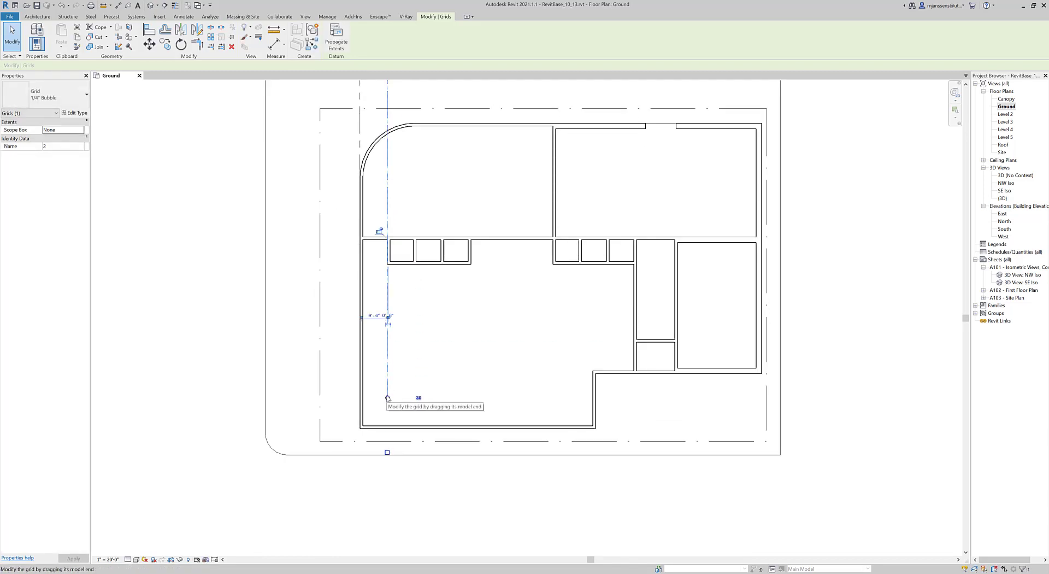
middle_click_drag(389, 399, 399, 336)
left_click_drag(398, 336, 398, 455)
Extend the lower end of grid 1 below the site boundary to align with grid 2's lower end.
left_click(370, 349)
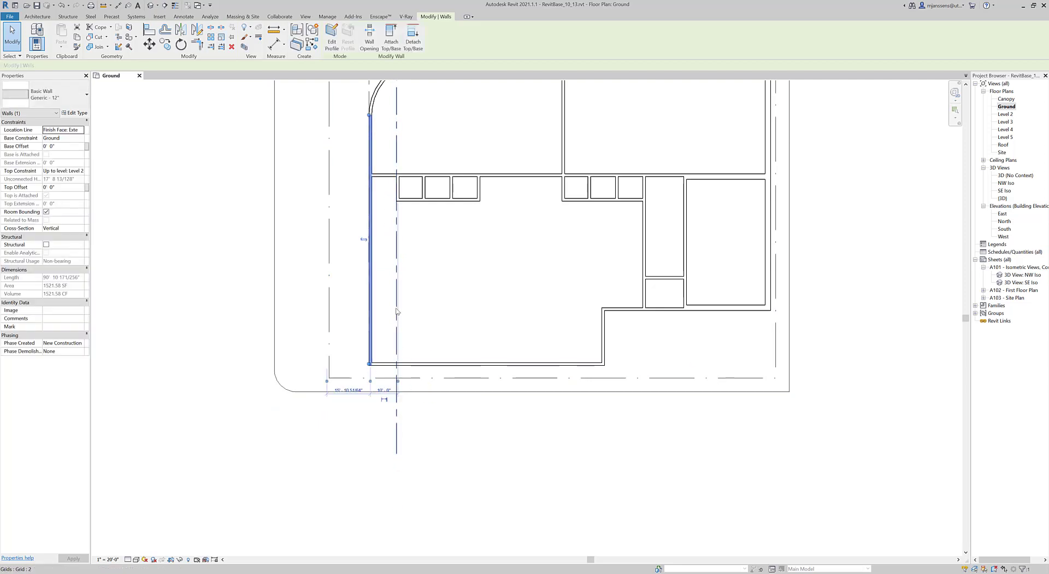
scroll(385, 344, "down", 2)
left_click(372, 315)
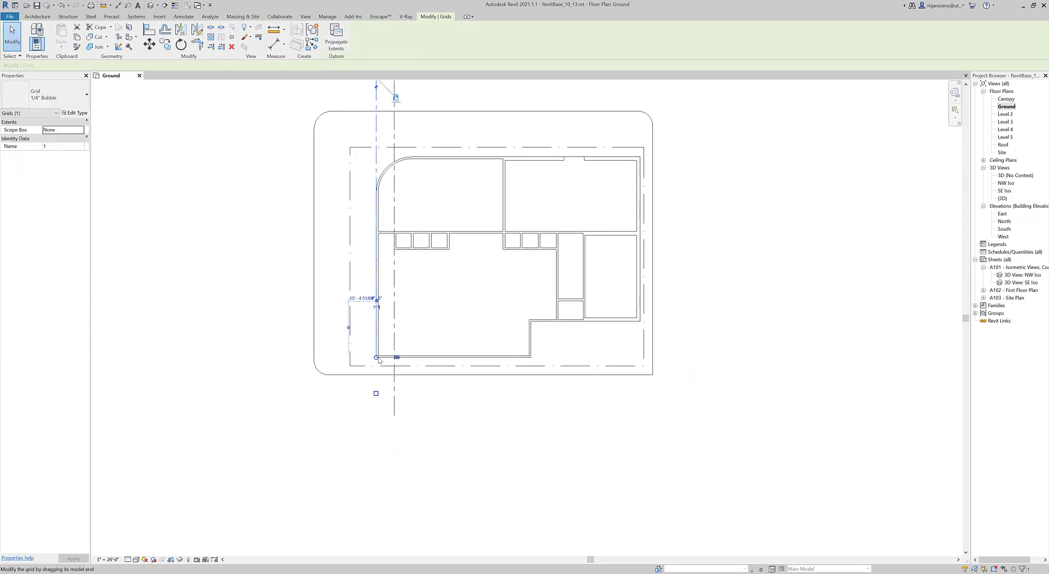
left_click_drag(376, 357, 376, 415)
left_click(445, 432)
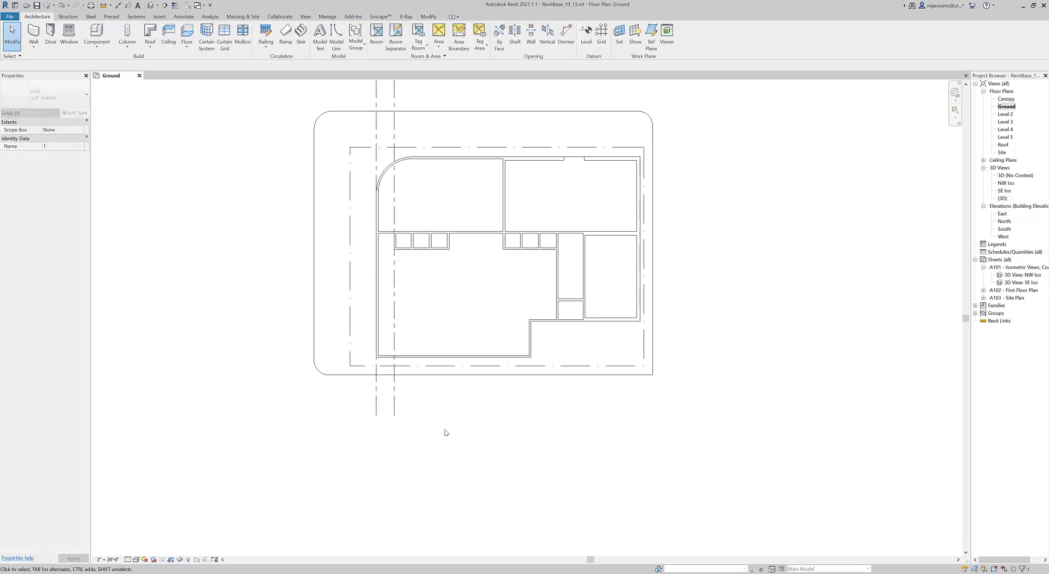
Slightly adjust the aligned lower ends of grids 1 and 2 and check their heads at the upper end.
left_click(394, 402)
left_click_drag(394, 398, 393, 405)
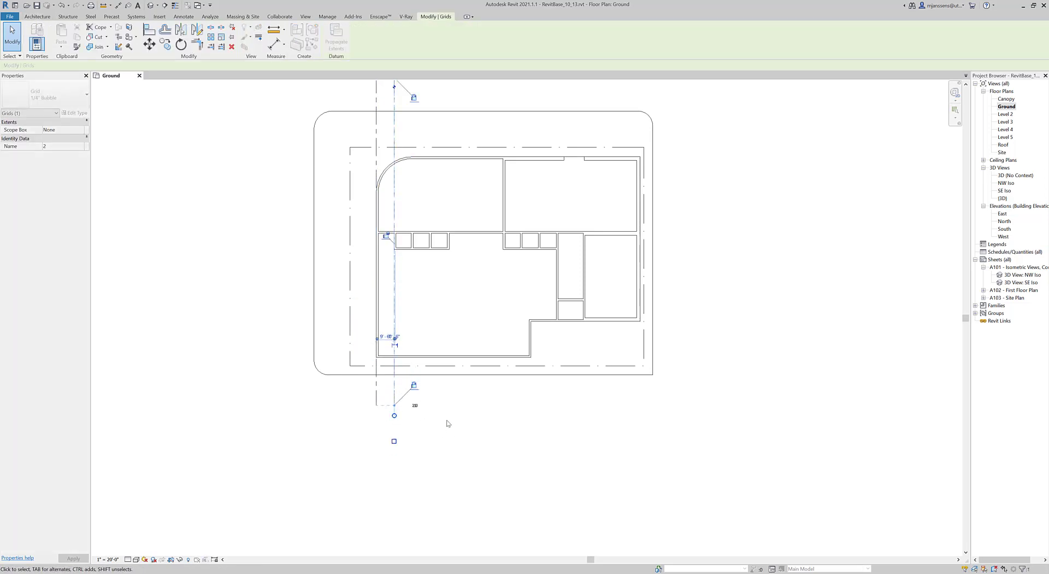
left_click(447, 422)
middle_click_drag(473, 300, 468, 424)
left_click(390, 214)
middle_click_drag(458, 270, 447, 224)
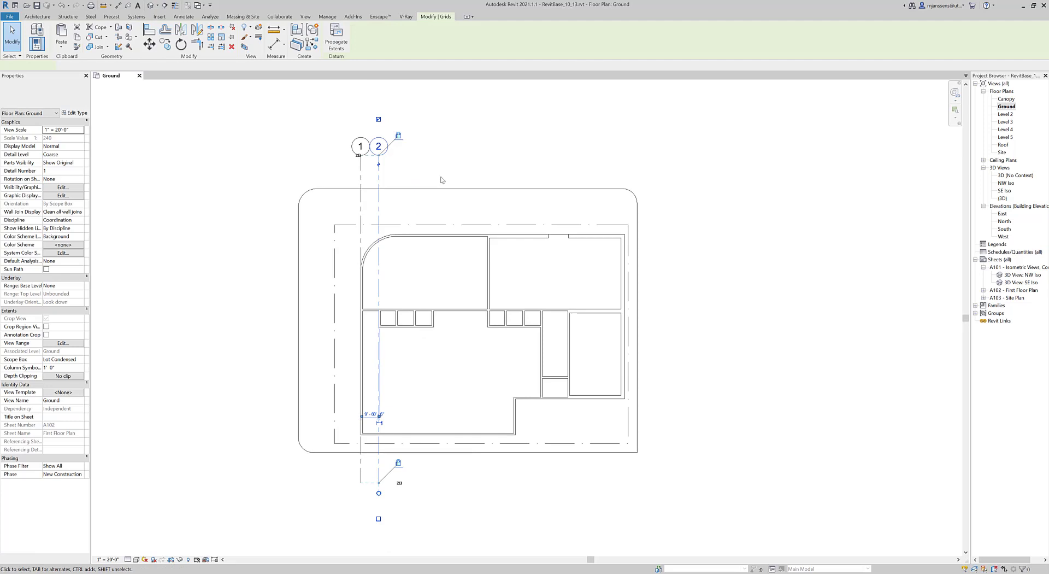
left_click(440, 177)
Align grid 2 to the centreline of the leftmost wall of the left group of small rooms.
scroll(384, 317, "up", 5)
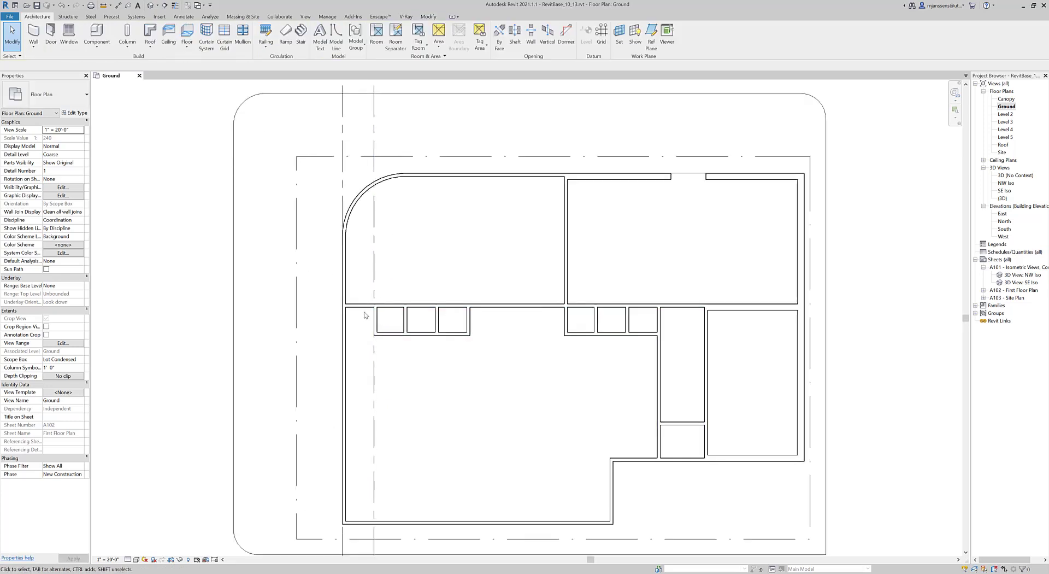
left_click(429, 17)
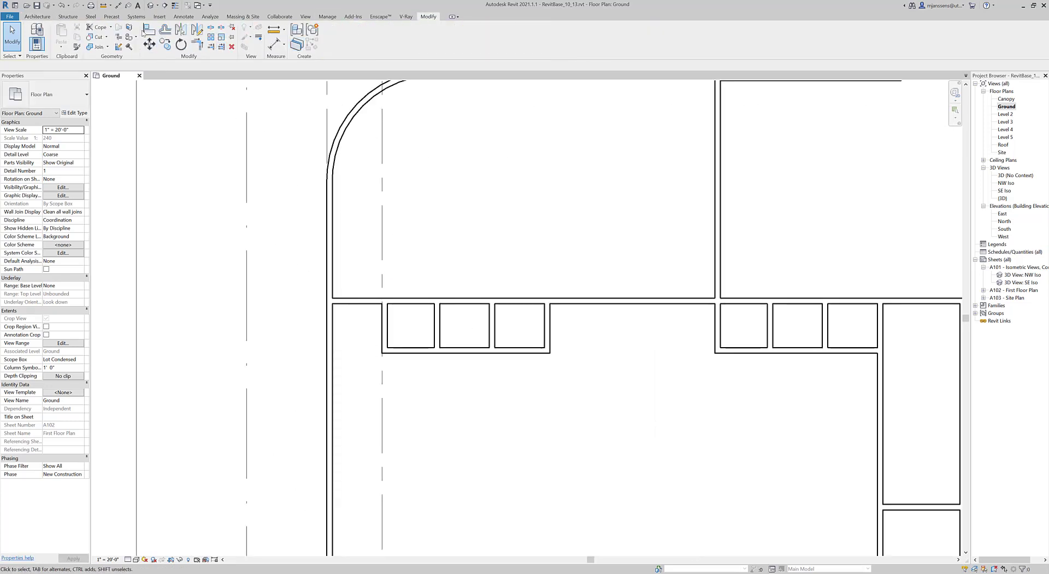
left_click(149, 32)
scroll(399, 350, "up", 4)
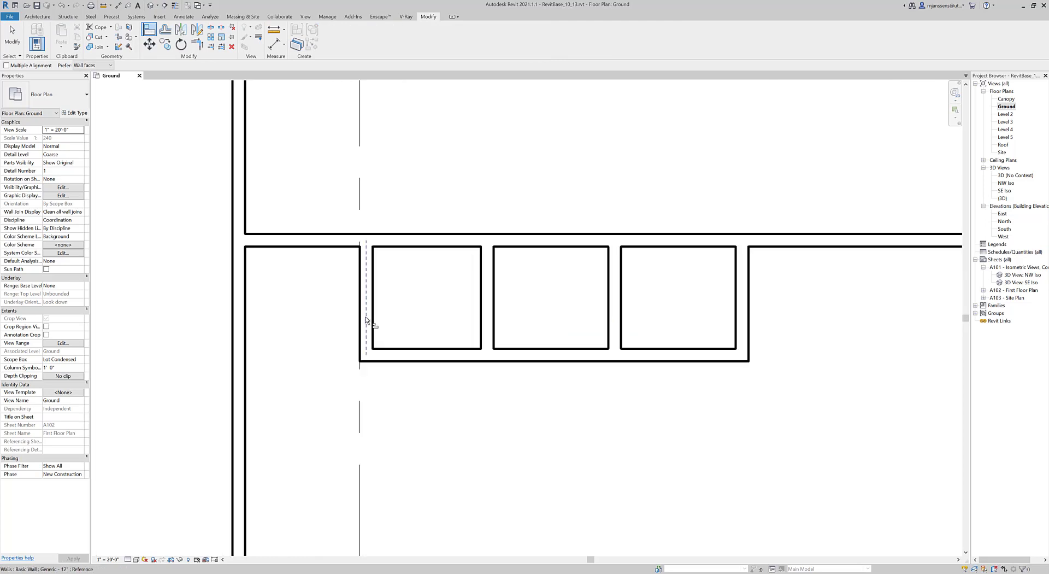
left_click(368, 284)
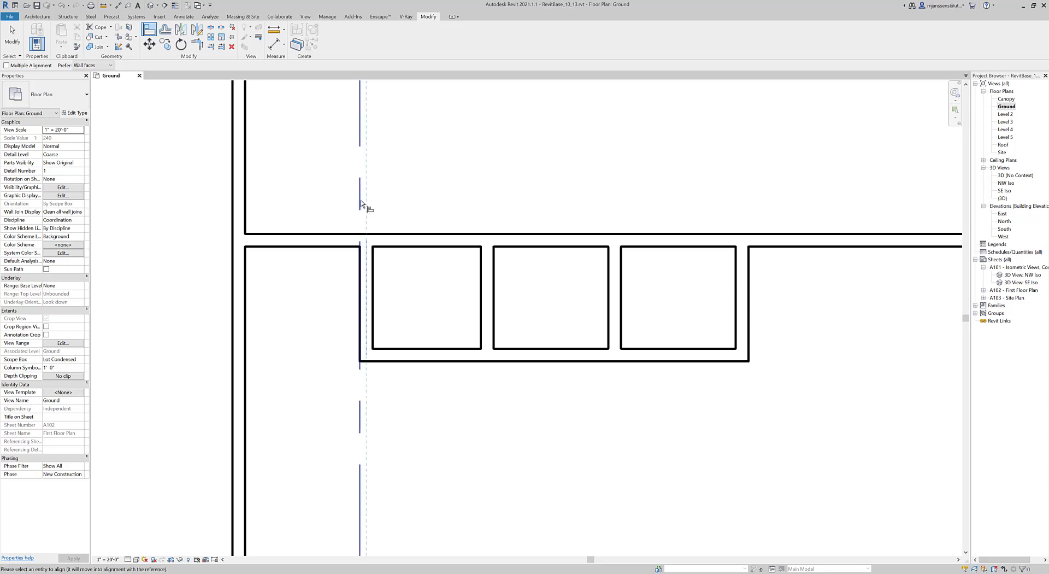
scroll(397, 306, "down", 3)
key("Escape")
key("Escape")
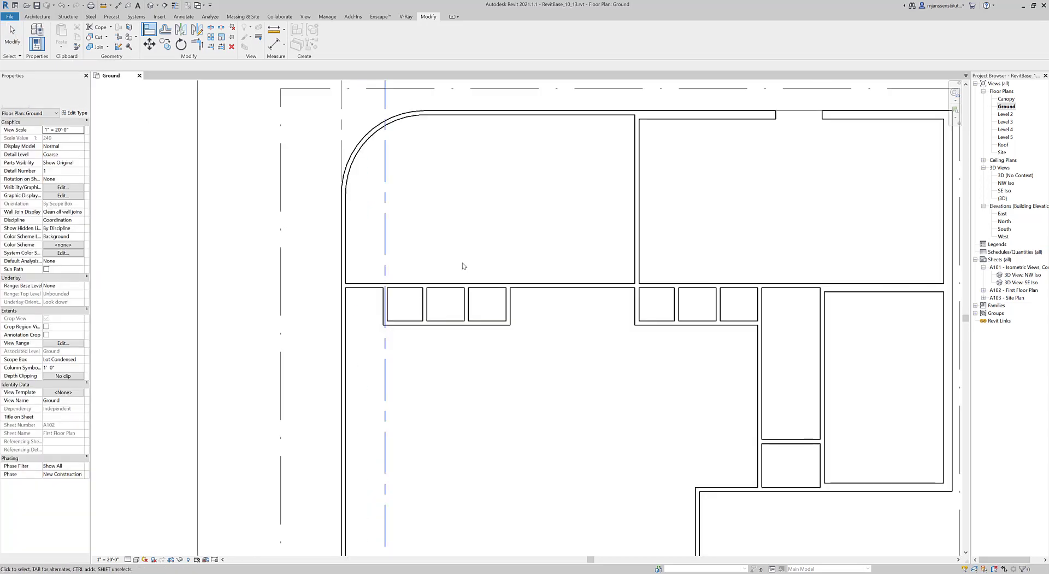
Copy grid 2 with multiple copies onto the centrelines of the other three vertical walls in the left group of small rooms.
scroll(372, 308, "down", 1)
left_click(353, 297)
scroll(376, 309, "down", 2)
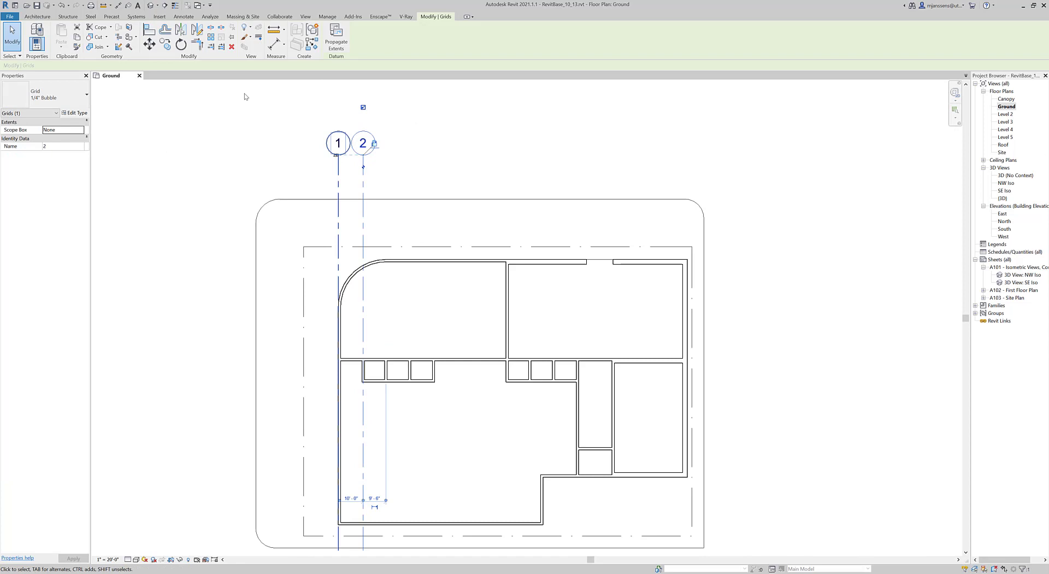
left_click(164, 44)
scroll(393, 417, "up", 6)
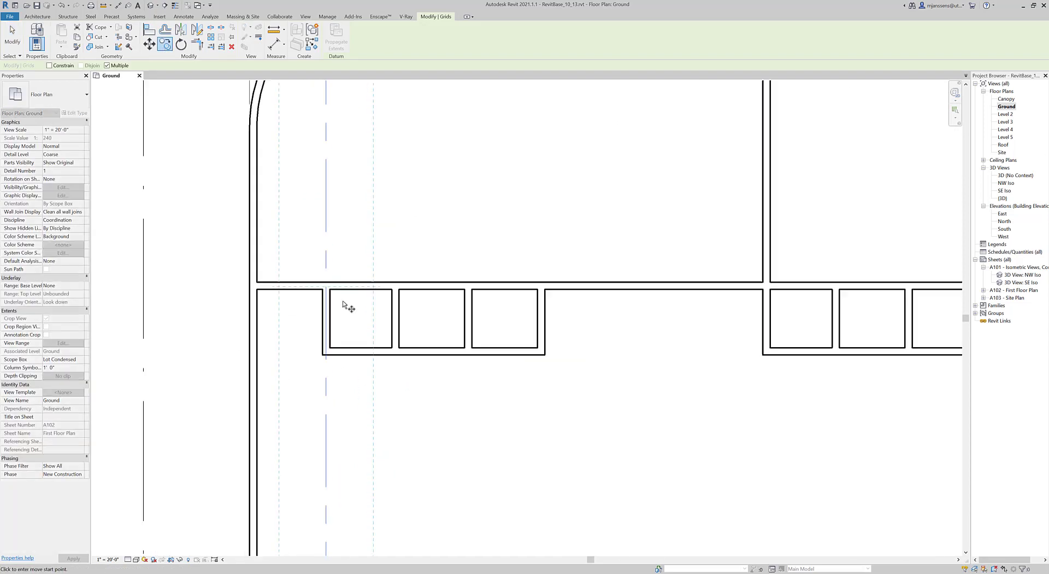
left_click(321, 280)
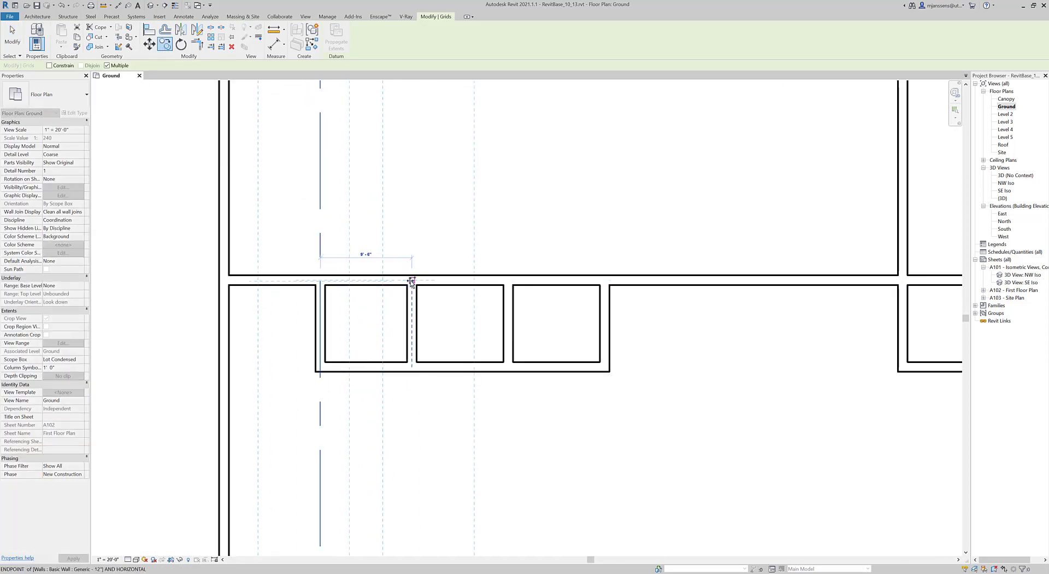
left_click(412, 281)
left_click(508, 281)
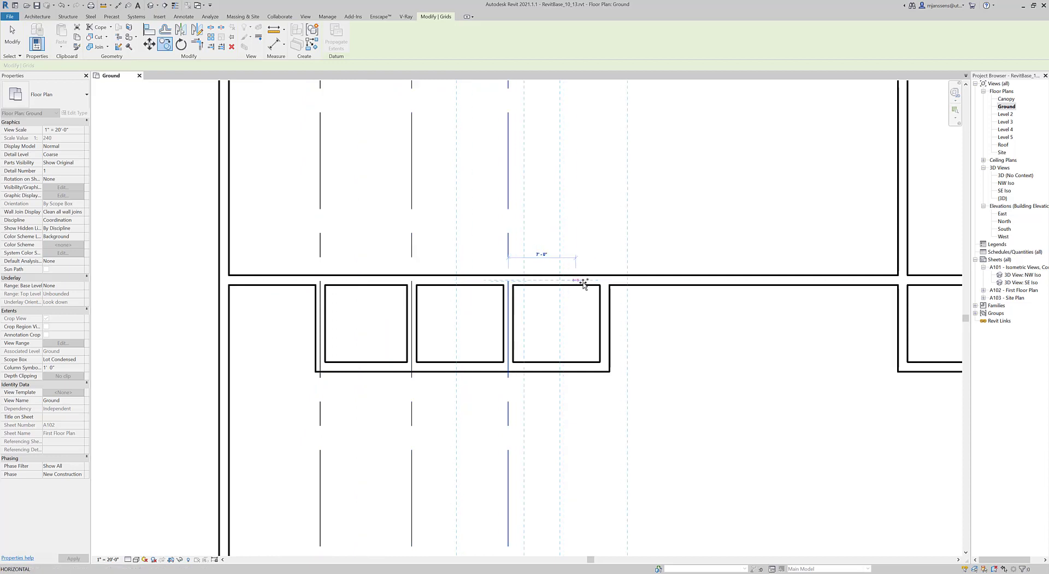
left_click(605, 280)
Place another grid copy 10' to the right of the group's rightmost wall grid.
scroll(617, 357, "down", 2)
middle_click_drag(617, 365, 403, 385)
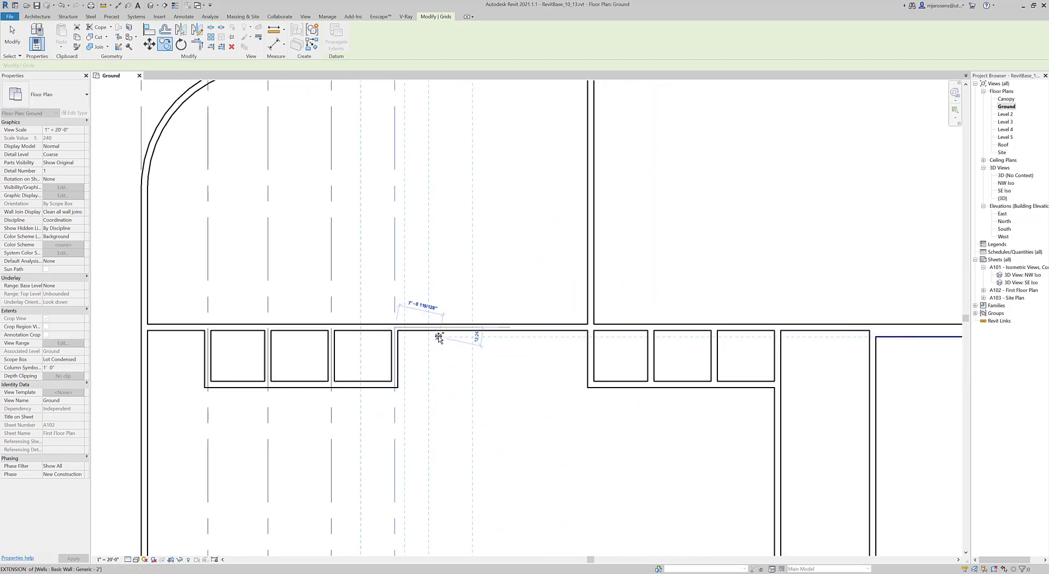
type("10")
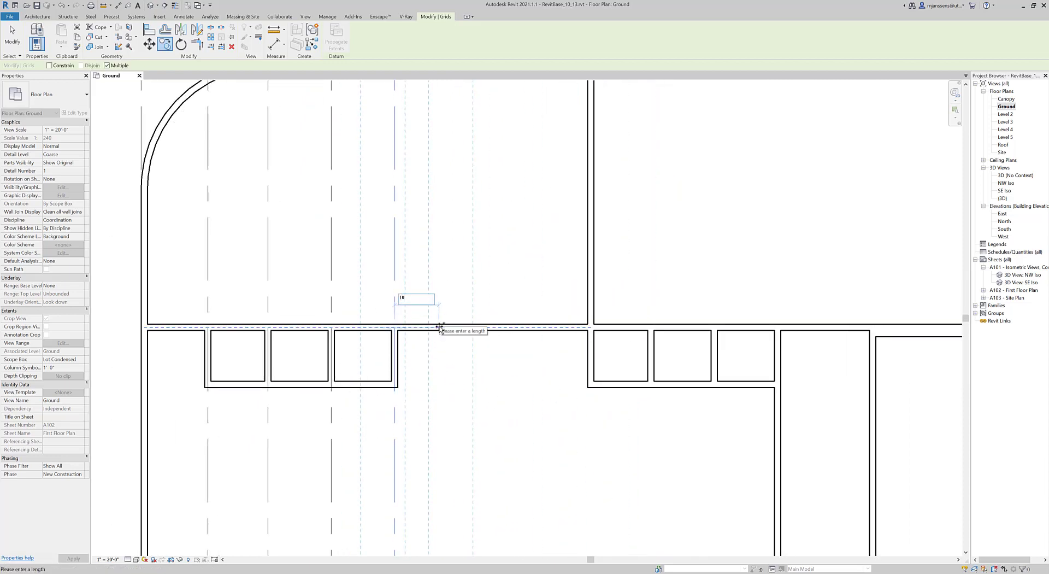
key("Return")
scroll(439, 328, "down", 3)
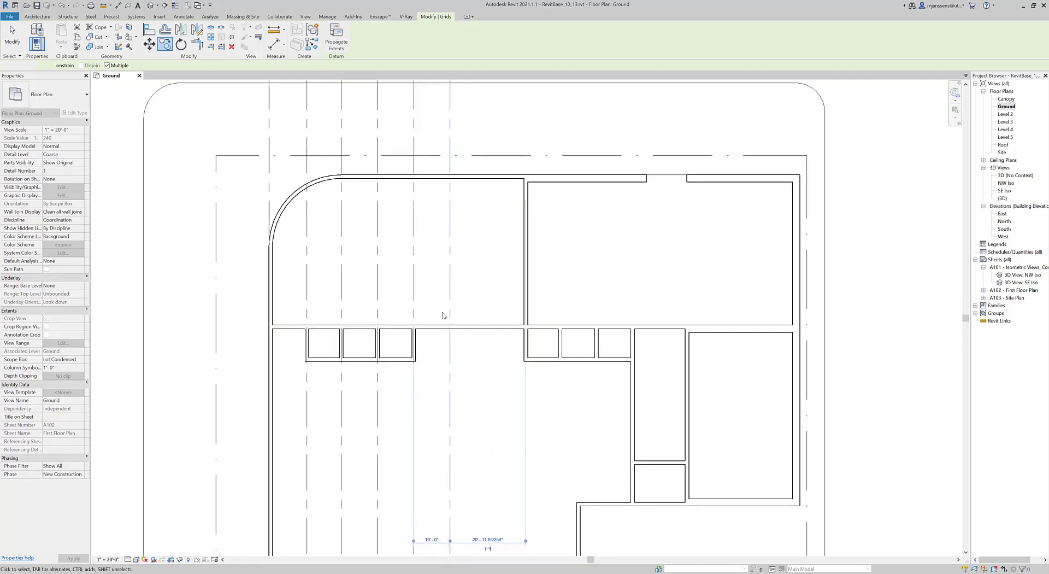
Set the spacing between grids 5 and 6 to 15'.
scroll(468, 314, "down", 2)
middle_click_drag(470, 316, 451, 236)
scroll(438, 393, "up", 3)
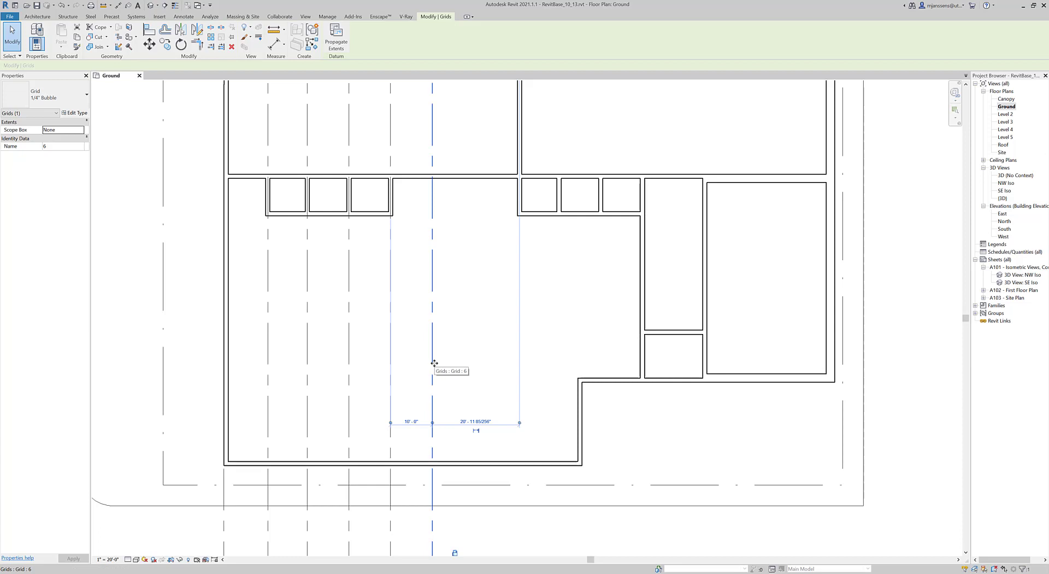
left_click(416, 421)
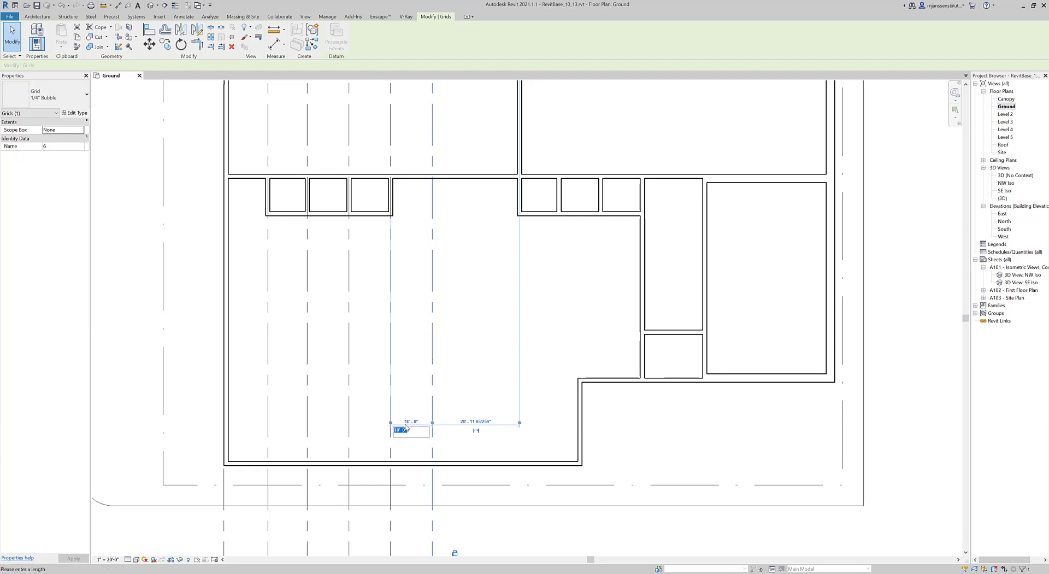
type("15")
key("Return")
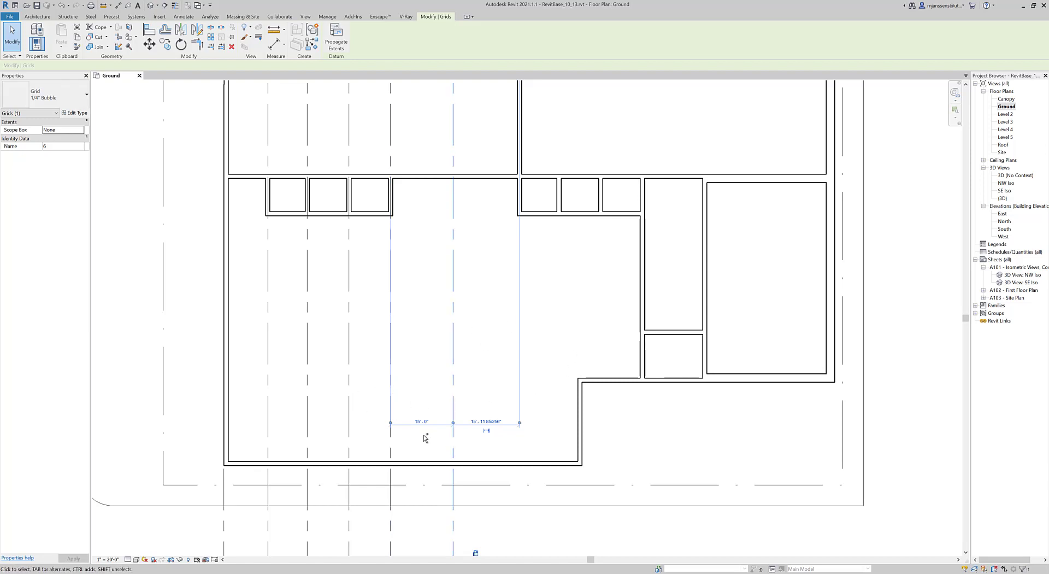
left_click(492, 412)
Array grid 6 as grouped and associated members, placing the second member 10' to its right.
scroll(460, 371, "down", 1)
middle_click_drag(457, 321, 410, 387)
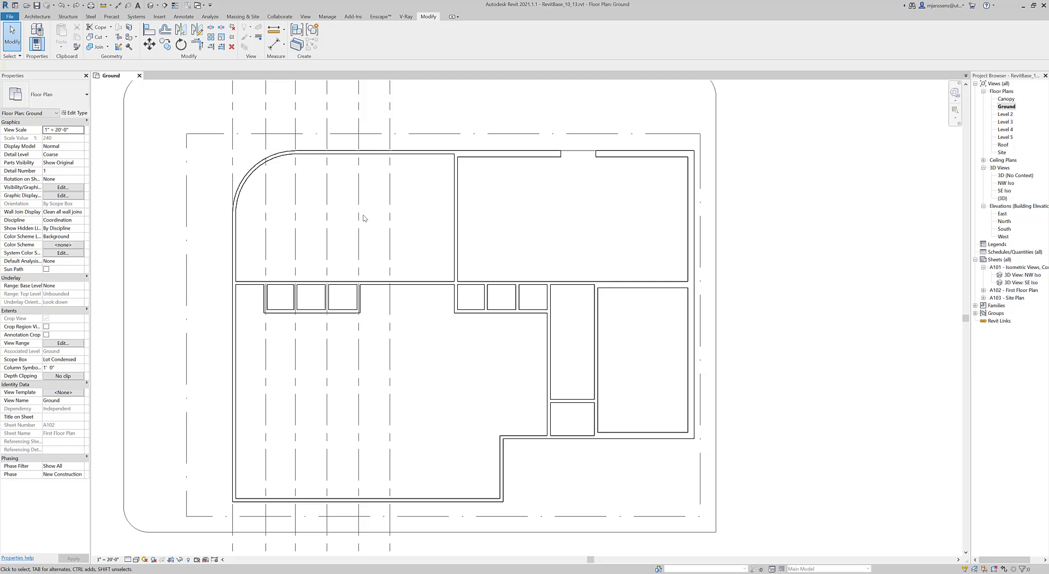
middle_click_drag(404, 224, 396, 312)
left_click(382, 187)
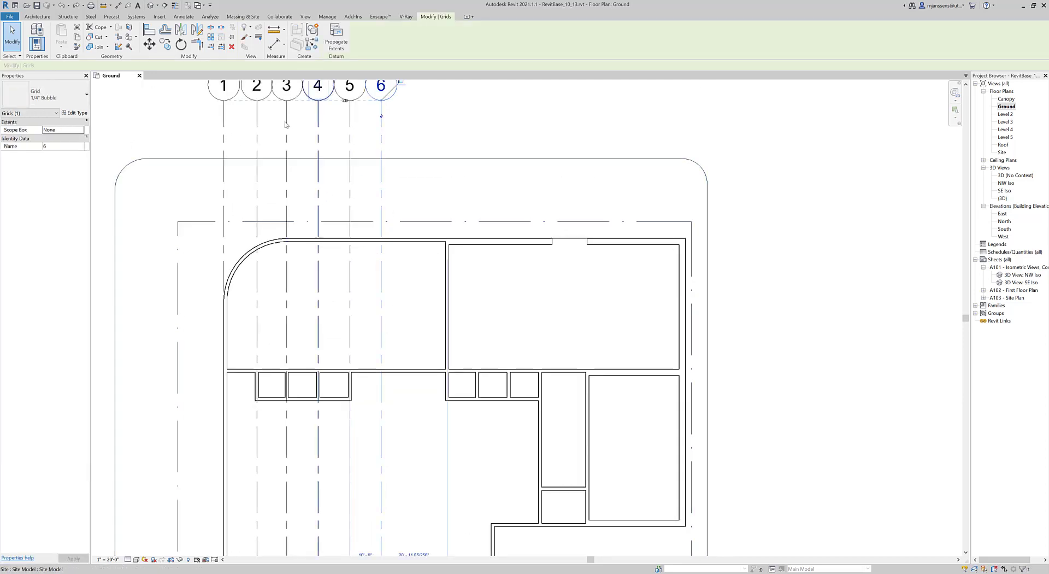
key("m")
key("v")
key("a")
key("r")
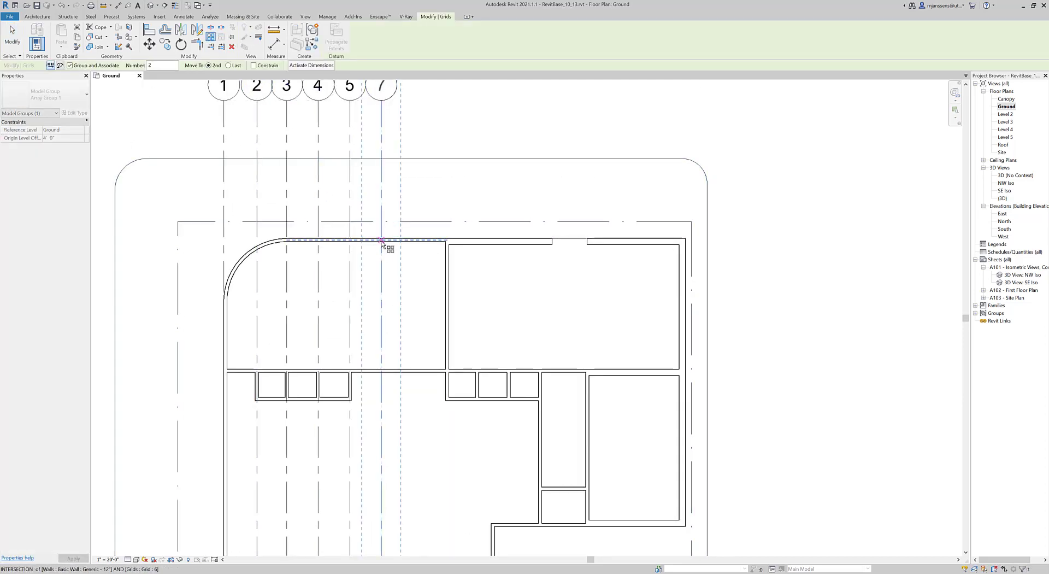
scroll(381, 240, "up", 2)
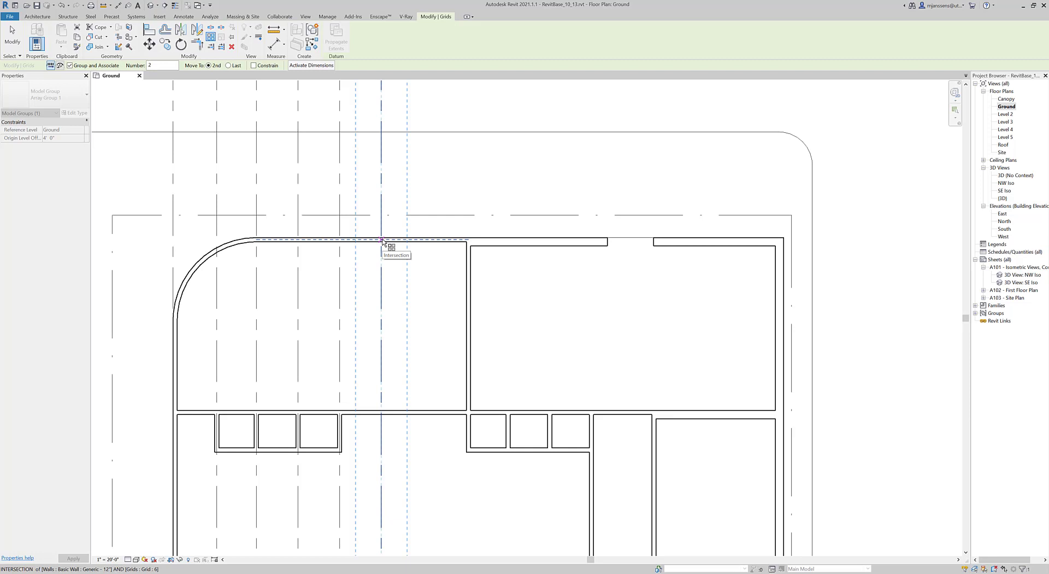
scroll(381, 239, "down", 2)
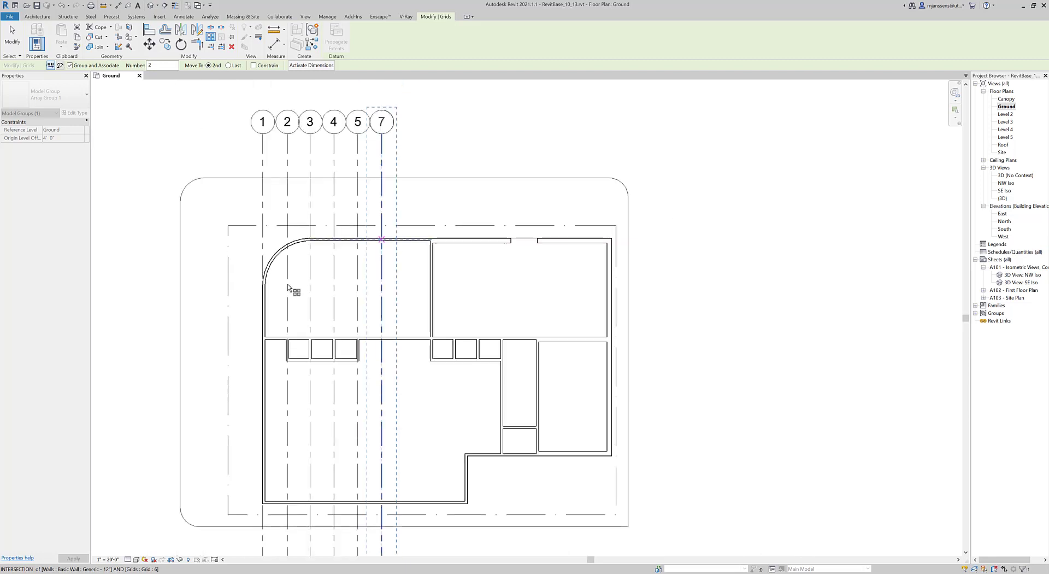
scroll(435, 334, "up", 2)
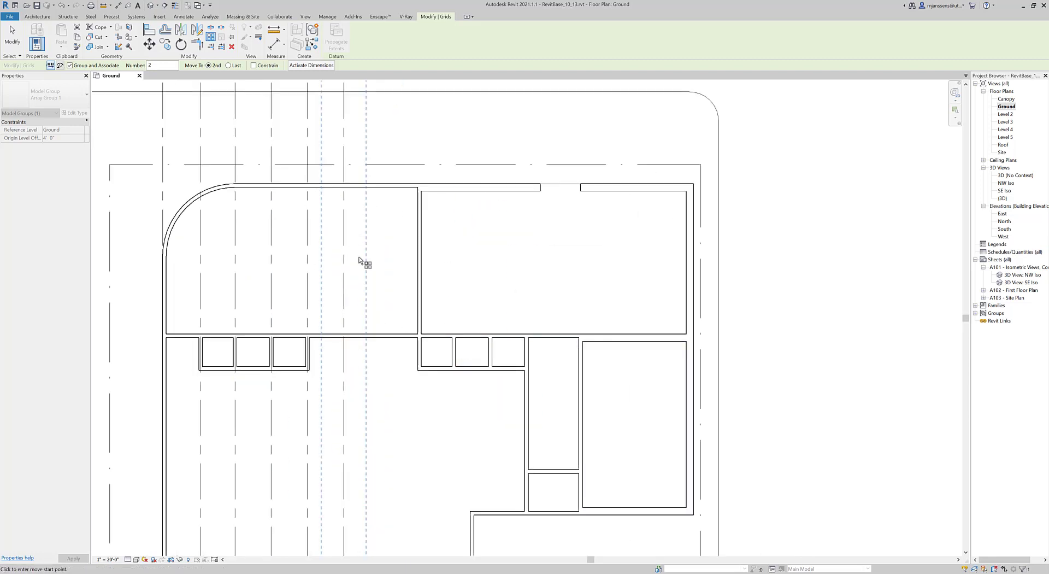
scroll(345, 190, "up", 3)
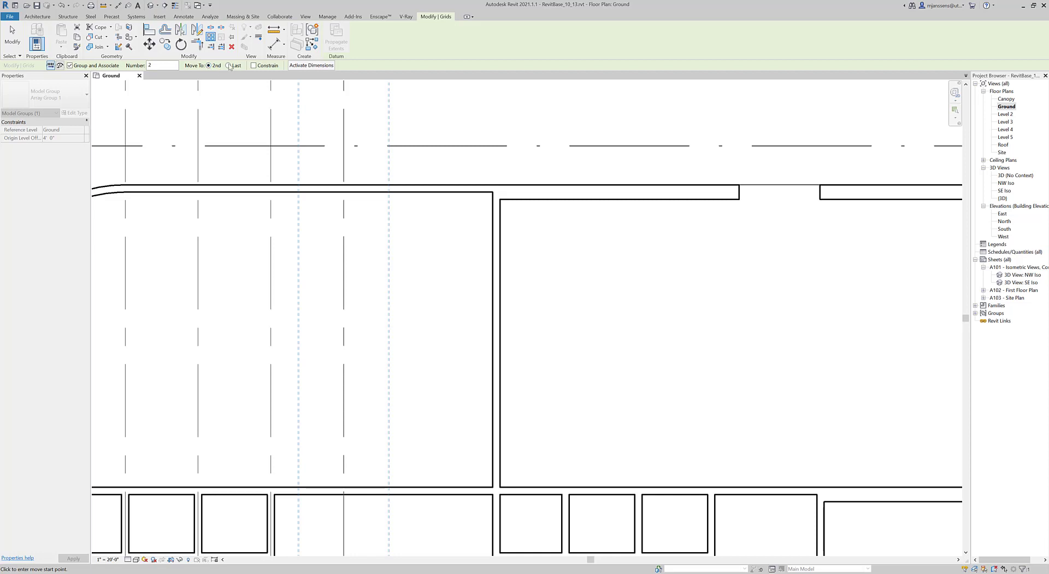
middle_click_drag(356, 202, 279, 203)
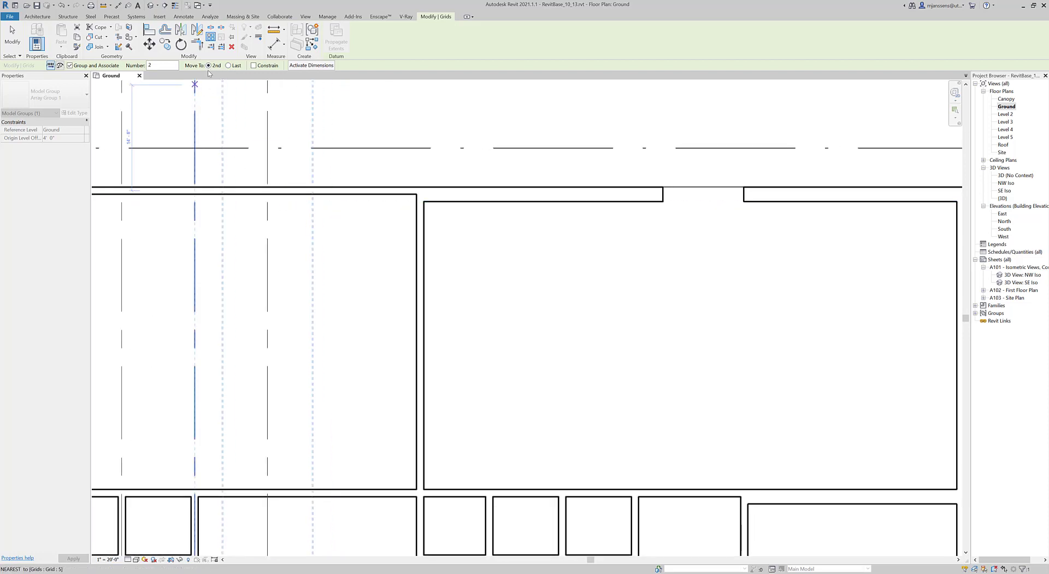
left_click(267, 260)
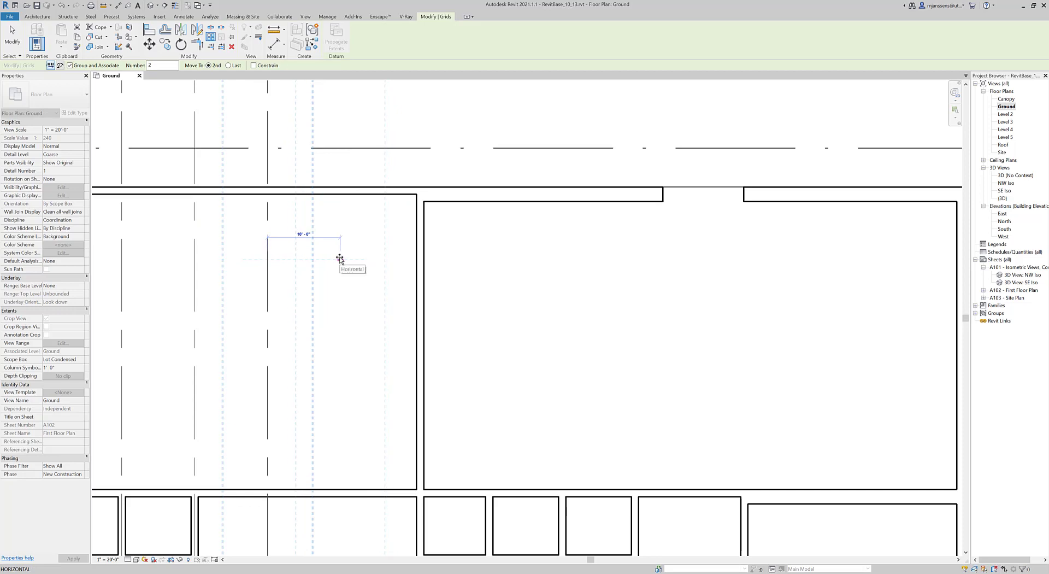
left_click(339, 260)
Set the grid array count to 8 members.
scroll(460, 315, "down", 4)
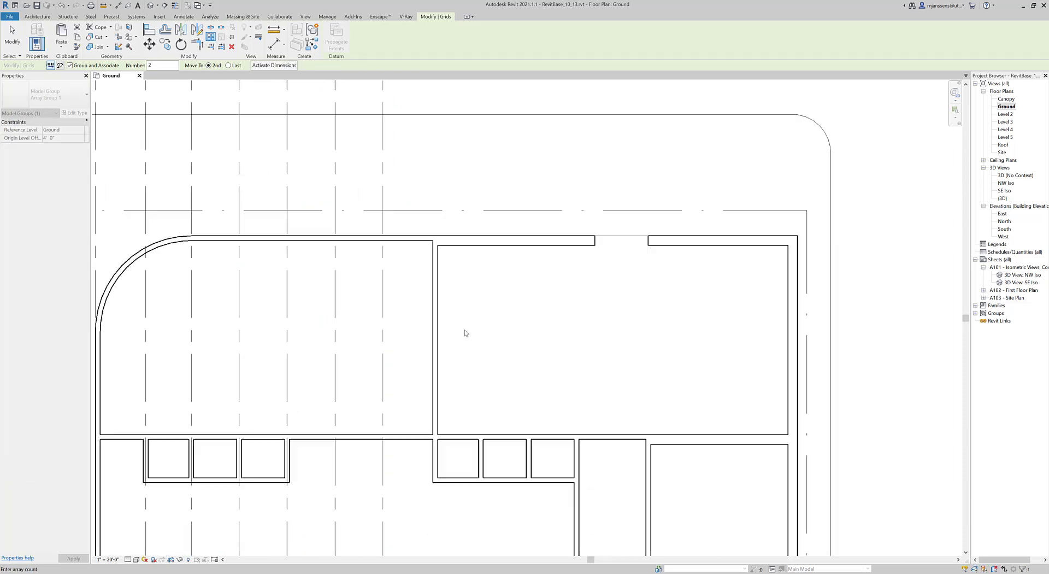
scroll(460, 315, "down", 2)
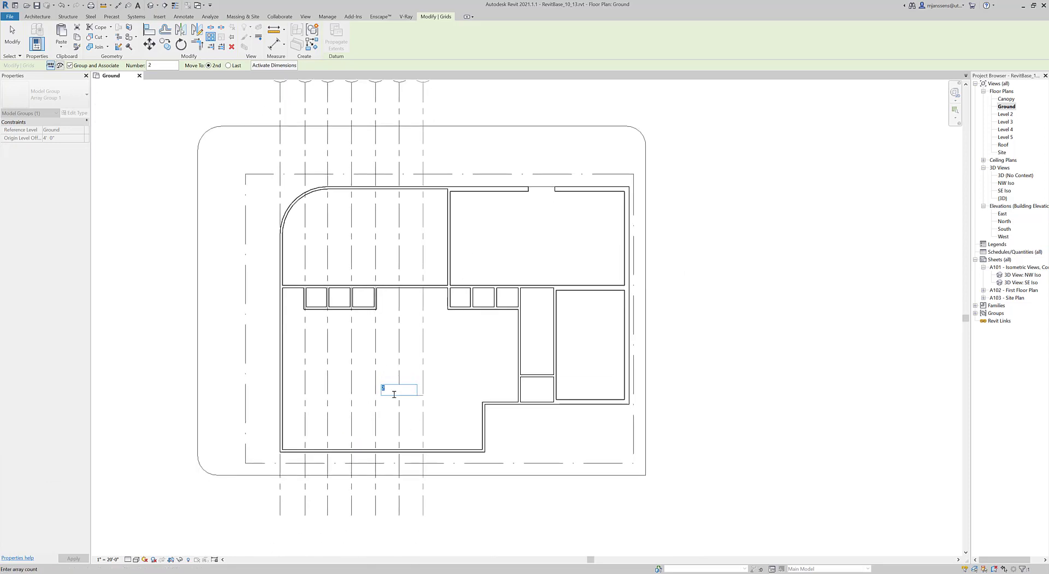
key("Return")
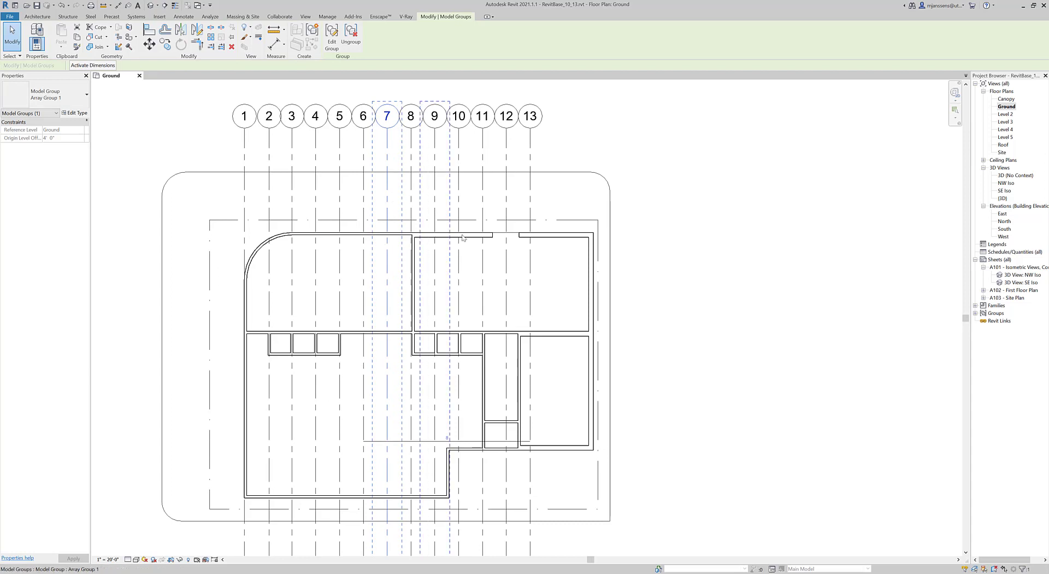
Move the array's last grid, 13, horizontally to the end of the upper wall at the building's upper-right corner.
left_click(535, 196)
left_click(530, 192)
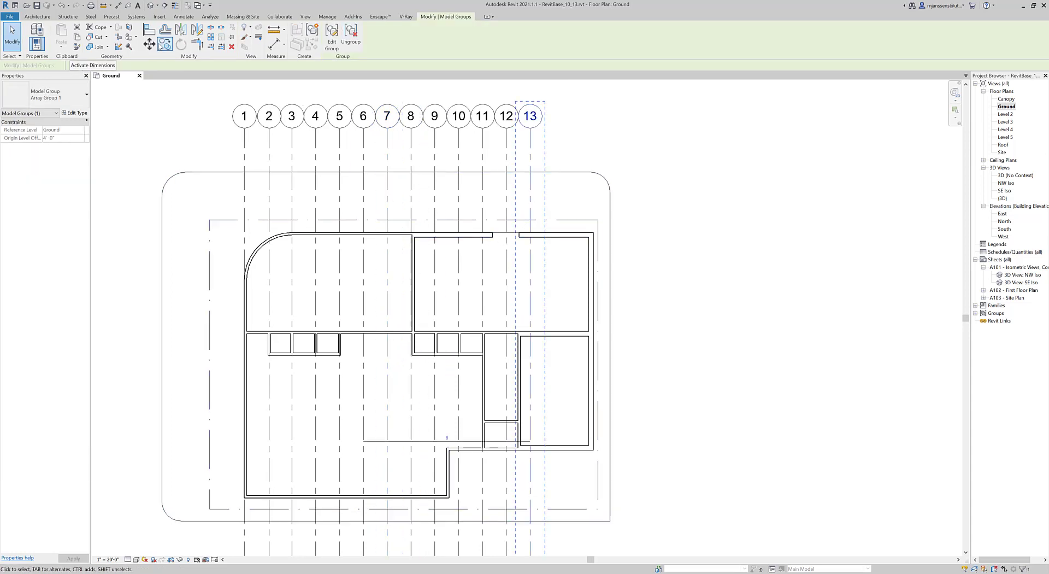
left_click(149, 43)
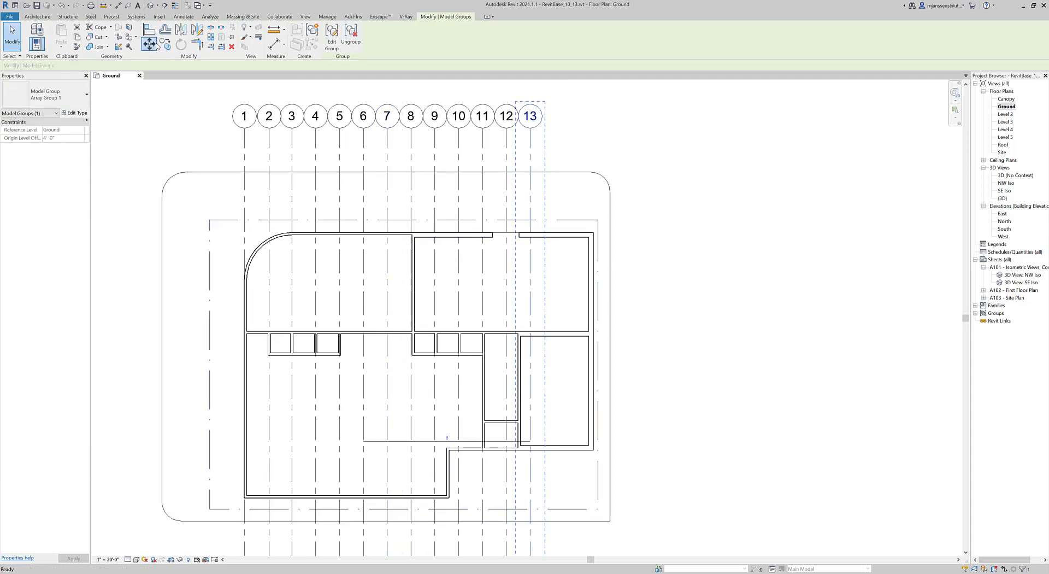
left_click(529, 235)
scroll(589, 236, "up", 4)
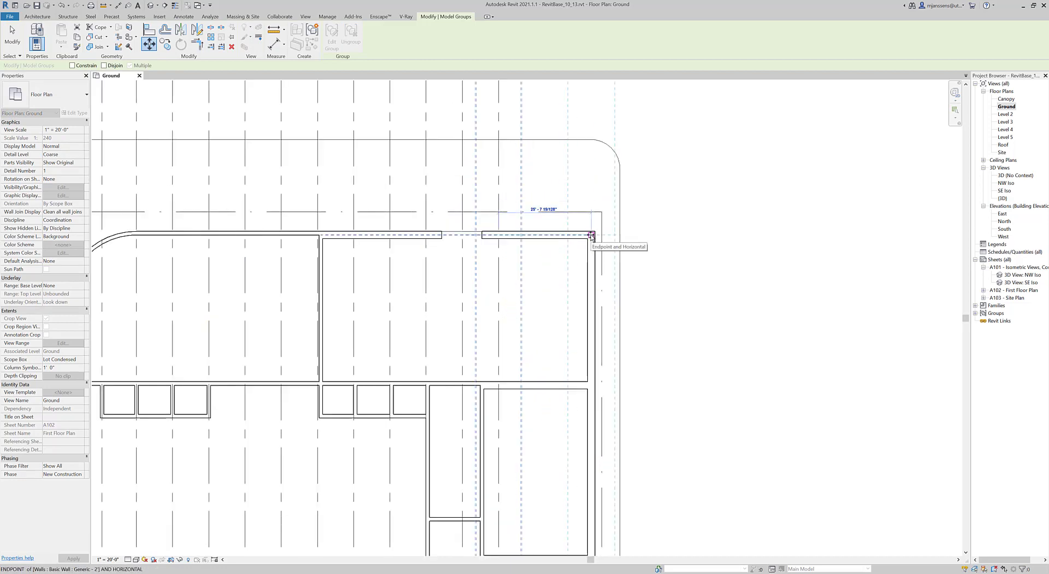
left_click(590, 236)
scroll(590, 236, "down", 4)
middle_click_drag(590, 236, 568, 256)
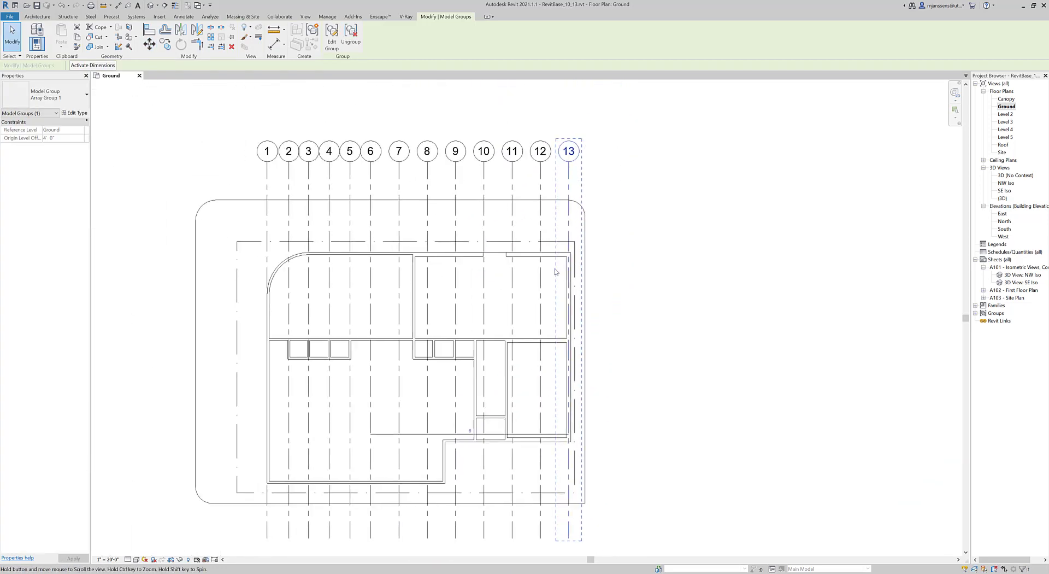
key("Escape")
Place aligned dimensions between grids 7 and 8 and between grids 8 and 9 to check the array spacing.
left_click(412, 320)
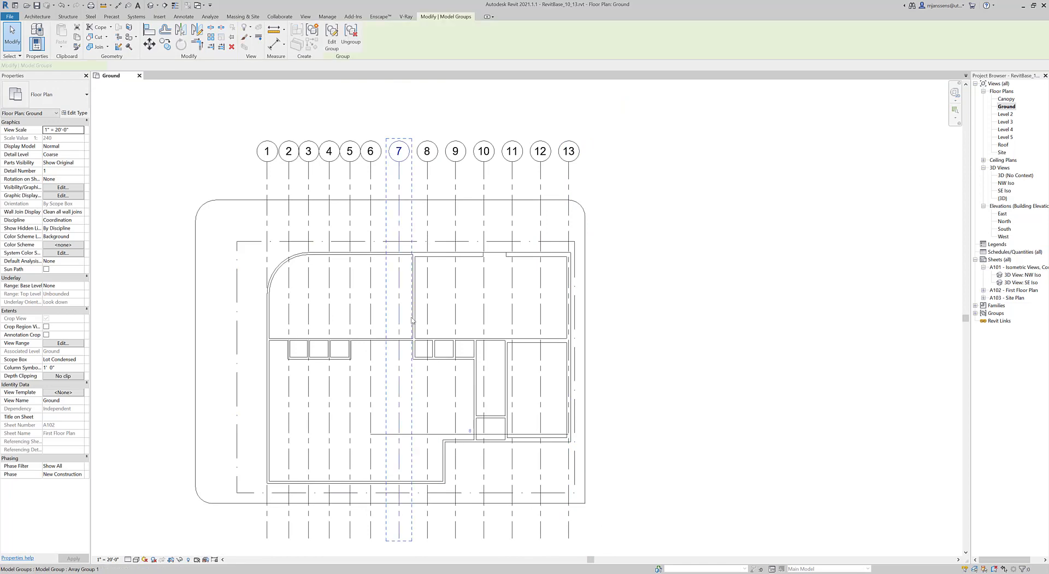
scroll(402, 416, "up", 1)
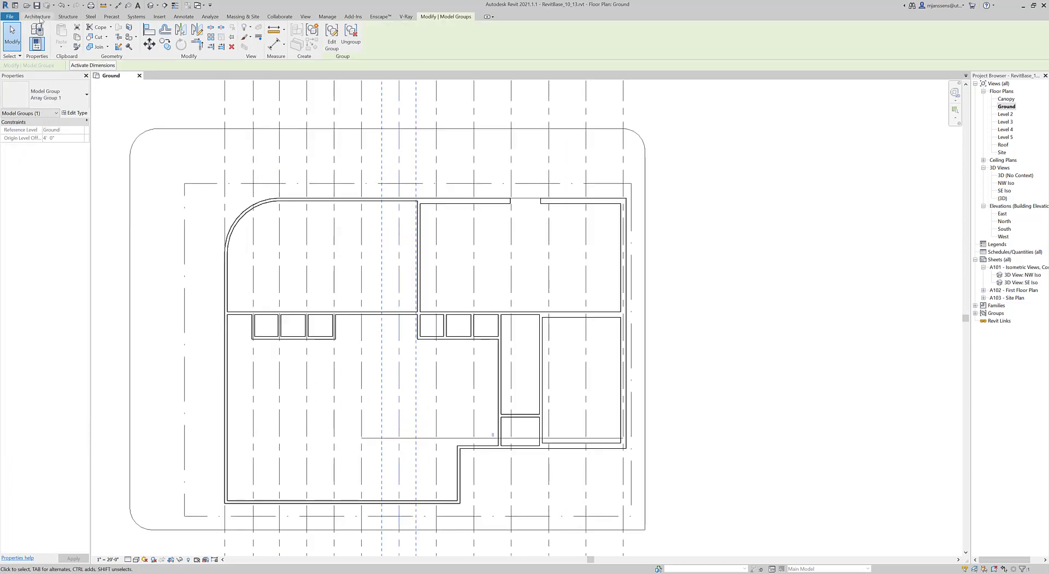
left_click(41, 20)
left_click(185, 17)
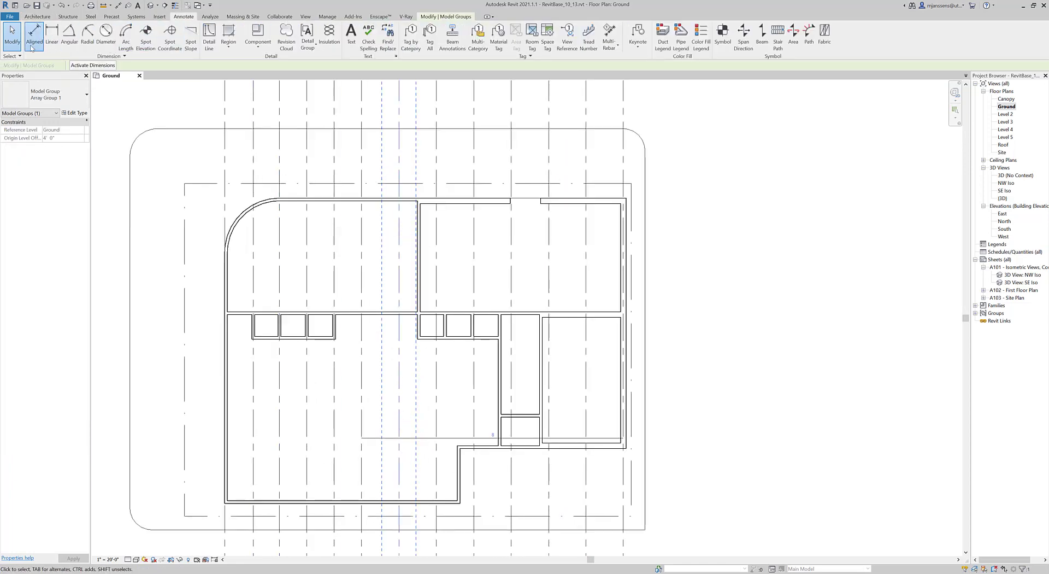
left_click(34, 34)
left_click(437, 370)
left_click(400, 367)
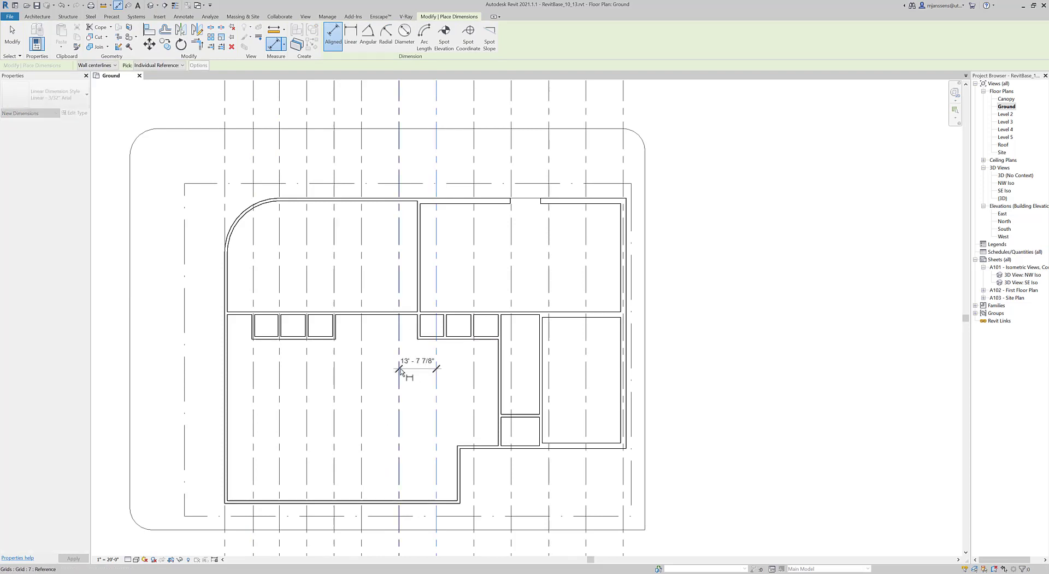
left_click(418, 378)
scroll(418, 405, "up", 2)
scroll(426, 400, "up", 1)
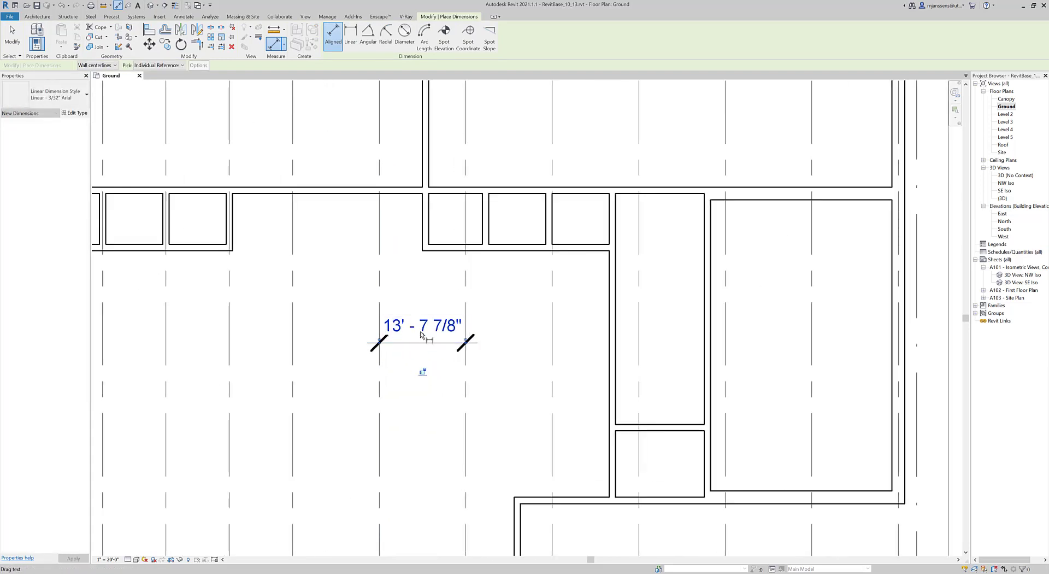
left_click(466, 310)
left_click(551, 317)
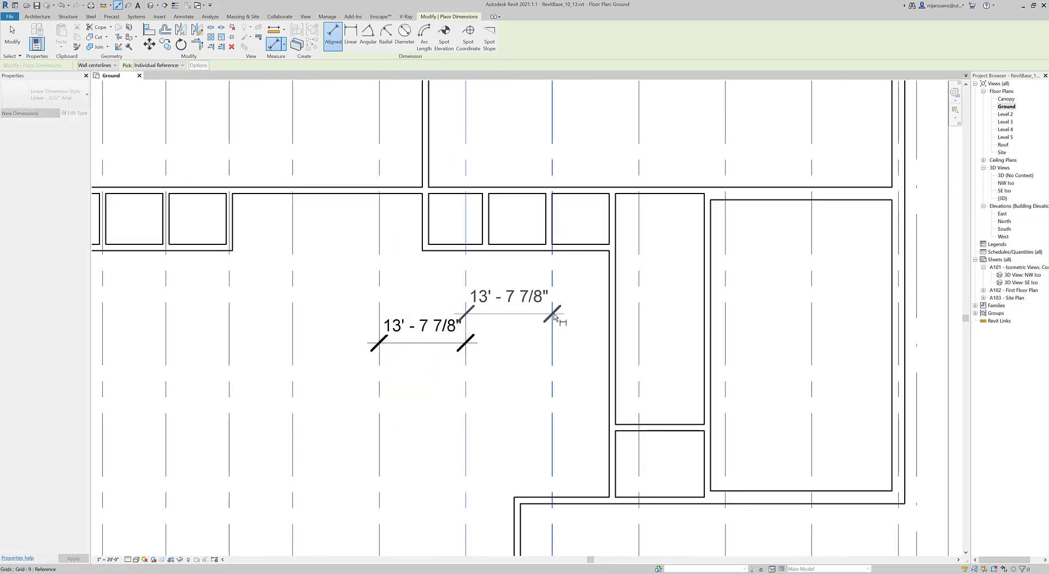
left_click(585, 321)
left_click(13, 28)
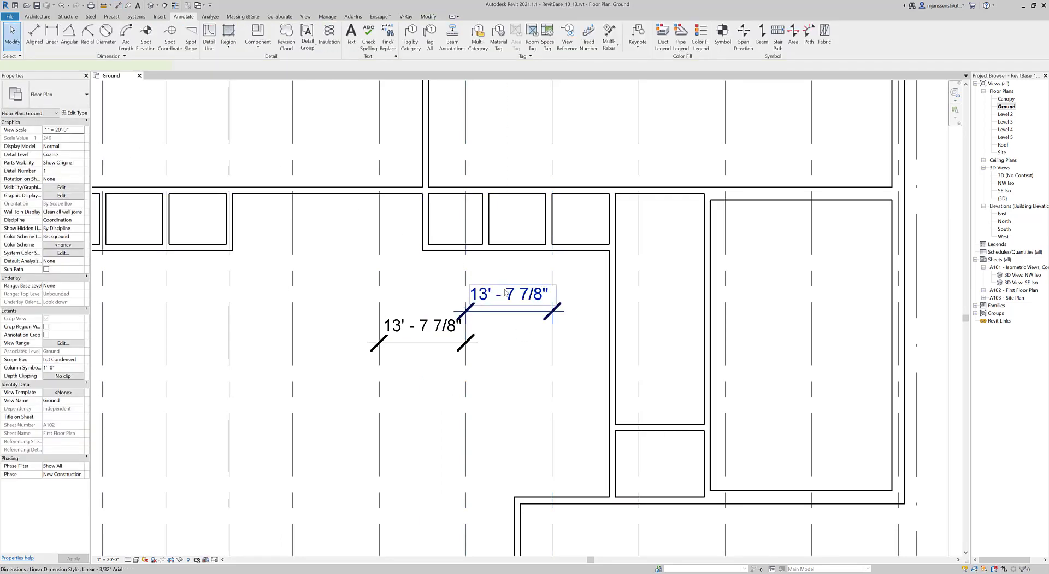
Delete both check dimensions between grids 7, 8 and 9.
left_click(500, 295)
key("Delete")
left_click(439, 324)
key("Delete")
scroll(438, 322, "down", 2)
scroll(437, 360, "down", 2)
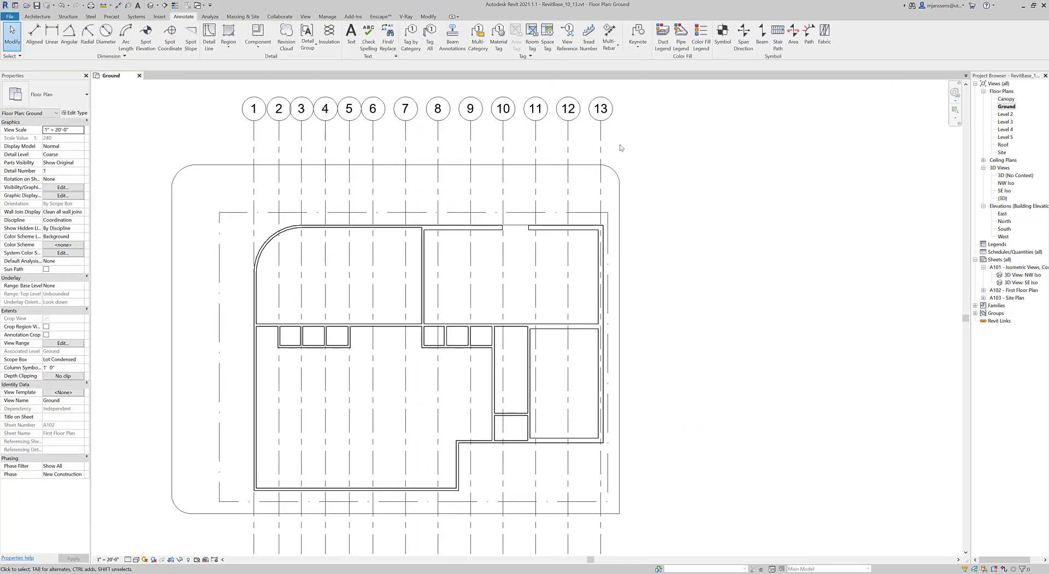
Ungroup the array group of grid 13 to release it from the array.
left_click(602, 180)
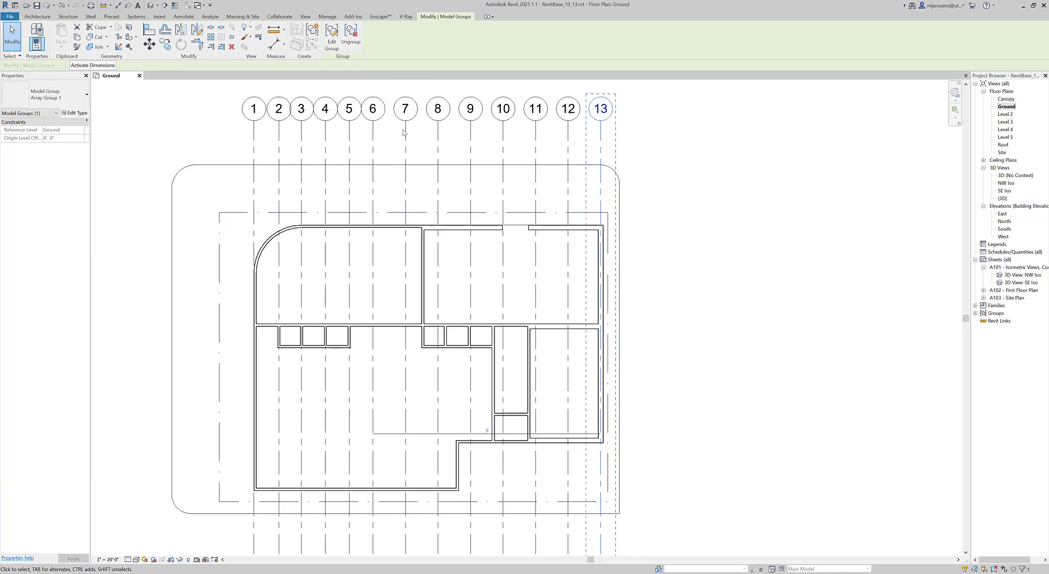
left_click(351, 37)
left_click(579, 178)
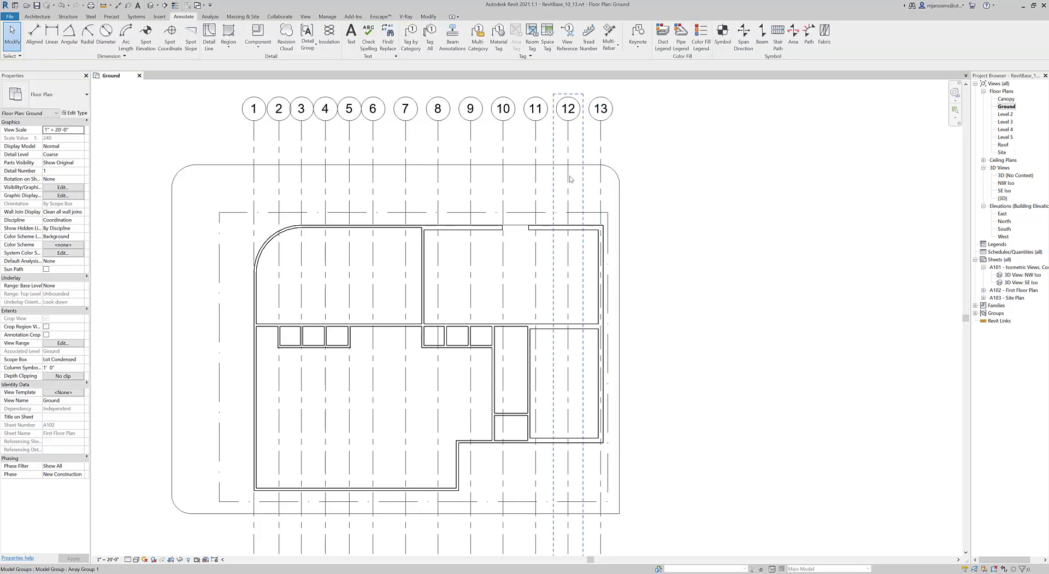
Try moving grid 12 independently toward grid 11, and undo the move.
left_click_drag(570, 178, 555, 172)
left_click(673, 233)
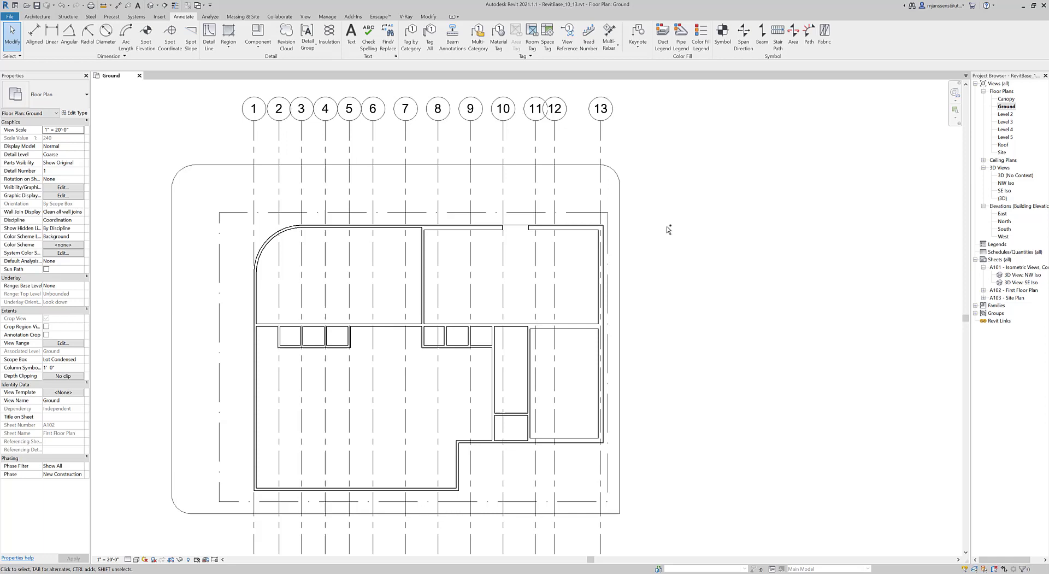
key("ctrl+z")
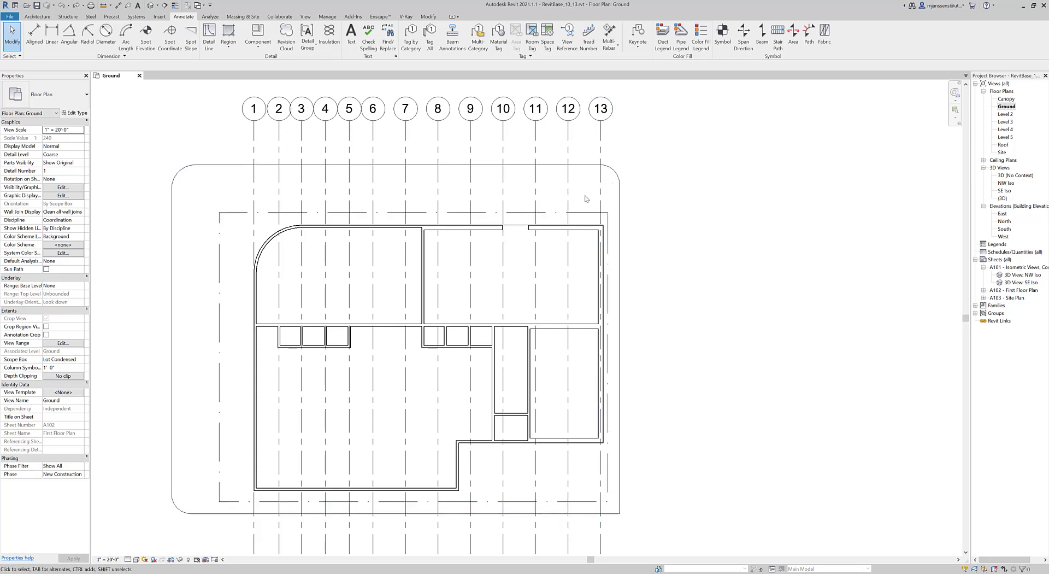
Draw a horizontal grid line from the outer corner of the lower wall leftward past the site boundary.
scroll(448, 295, "down", 2)
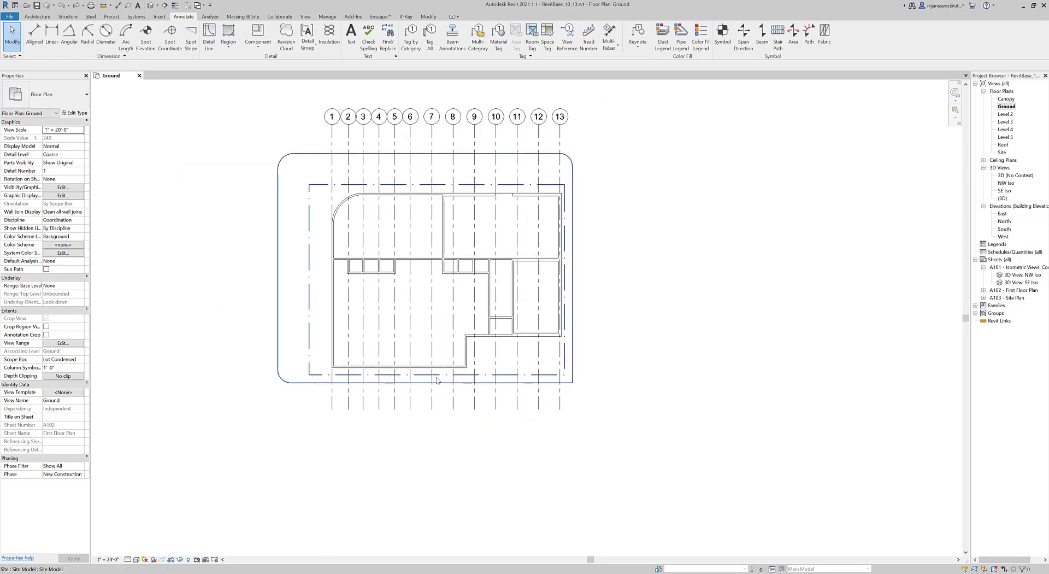
scroll(437, 380, "up", 2)
left_click(37, 17)
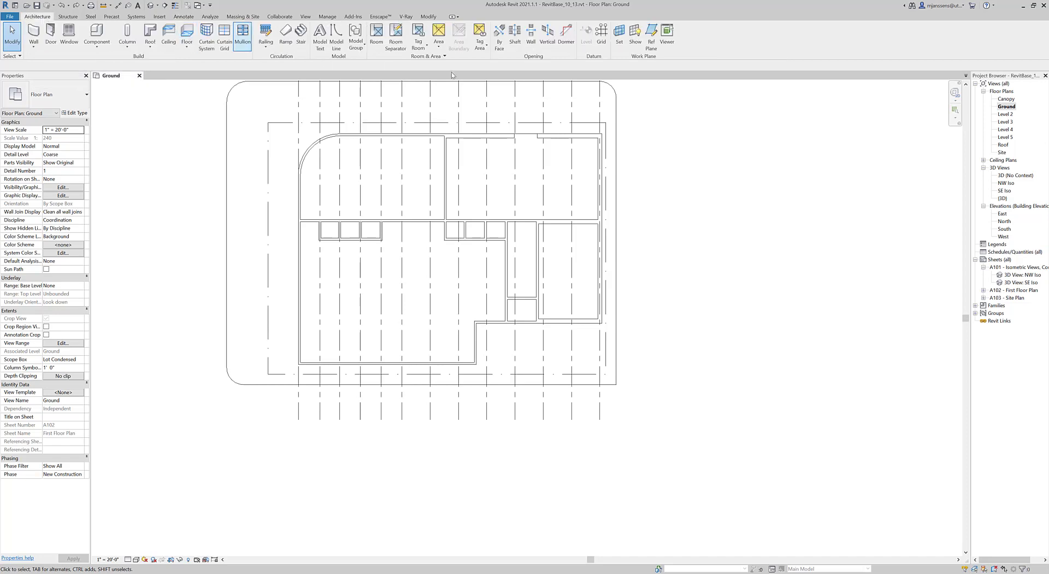
key("g")
key("r")
scroll(475, 365, "up", 4)
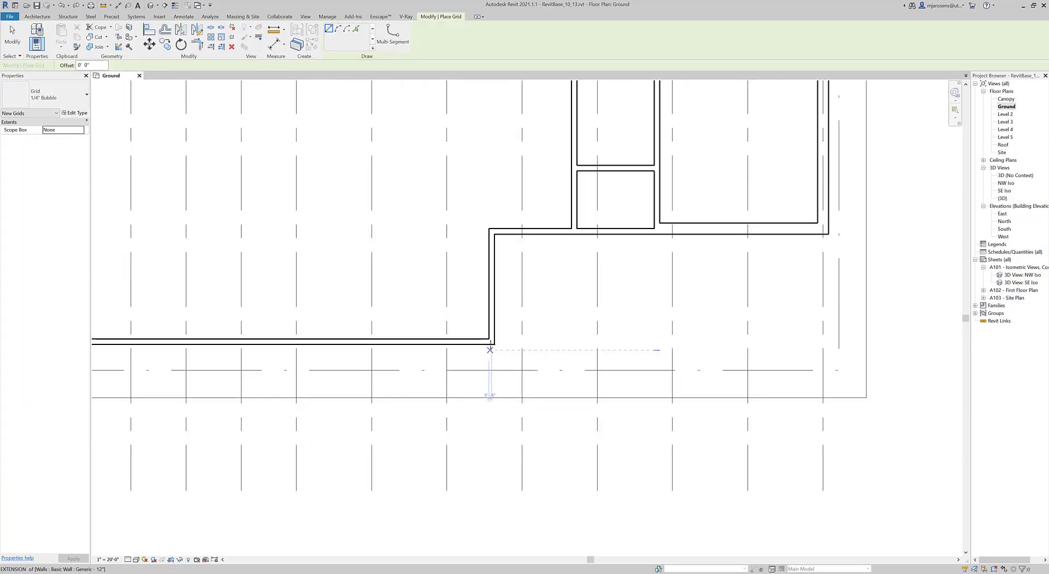
left_click(493, 346)
scroll(493, 346, "down", 5)
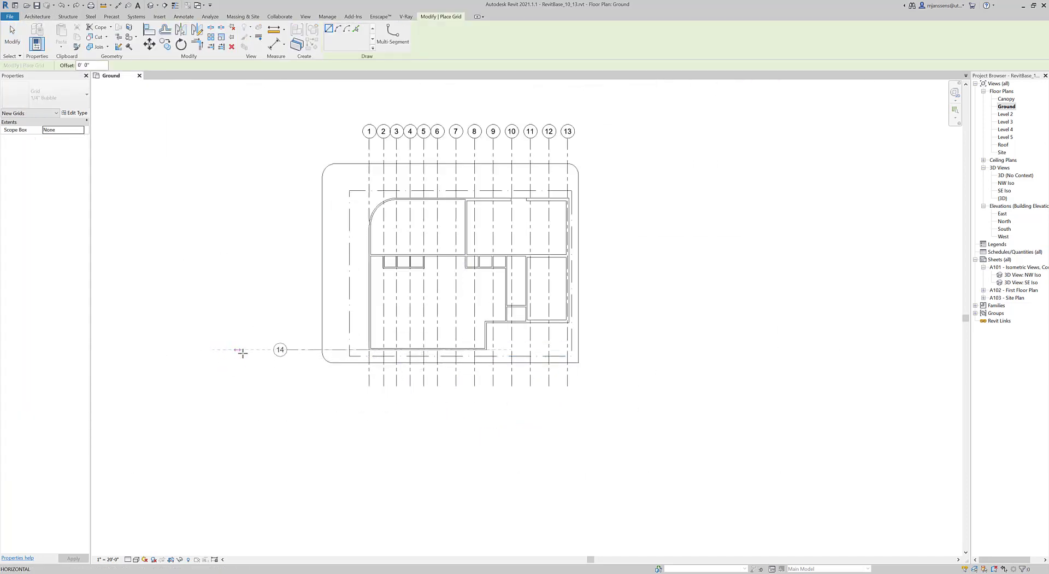
left_click(275, 360)
scroll(278, 361, "up", 2)
key("Escape")
key("Escape")
Rename the new horizontal grid 14 as A.
left_click(306, 343)
scroll(314, 342, "down", 2)
middle_click_drag(349, 342, 345, 390)
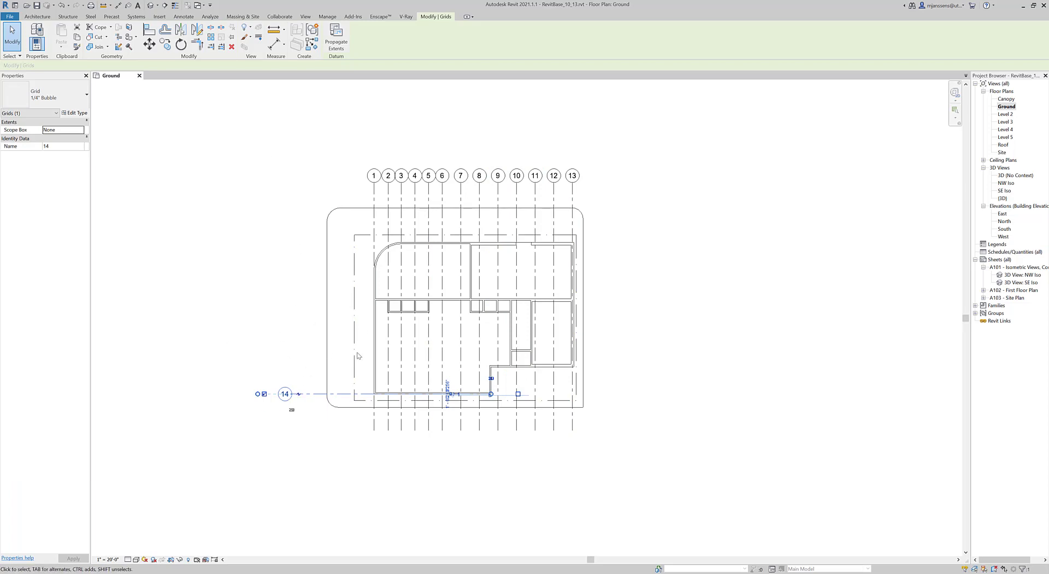
scroll(290, 440, "up", 3)
left_click(281, 367)
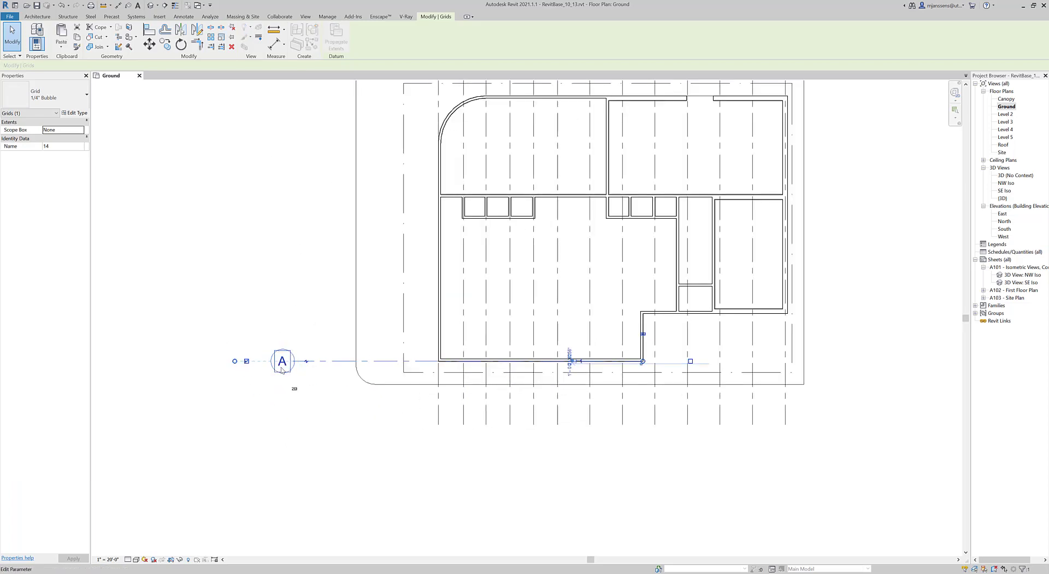
left_click(236, 241)
scroll(262, 437, "down", 4)
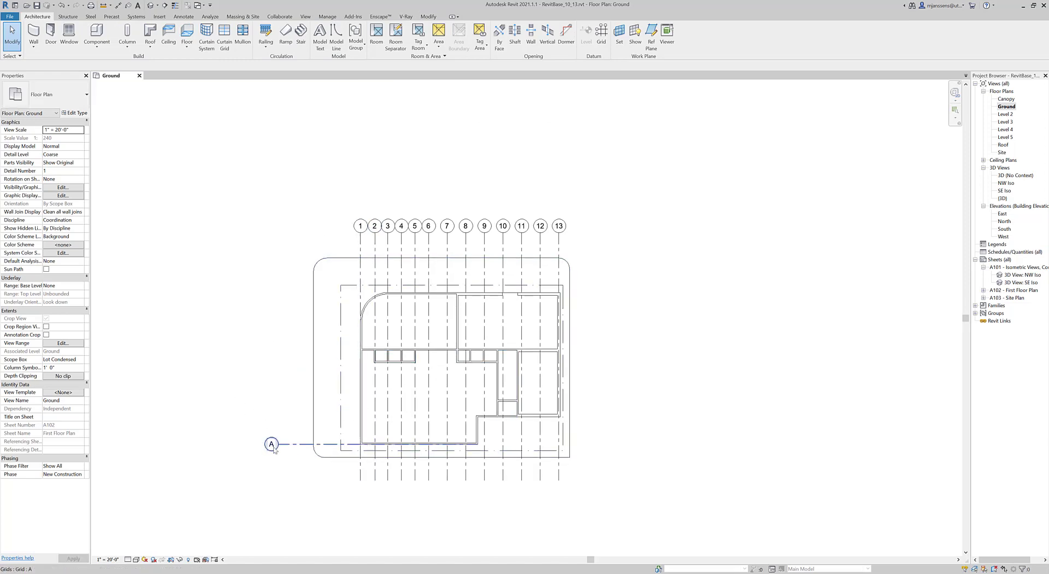
Extend the right end of grid A past the building's right wall and beyond the site boundary.
scroll(305, 456, "up", 3)
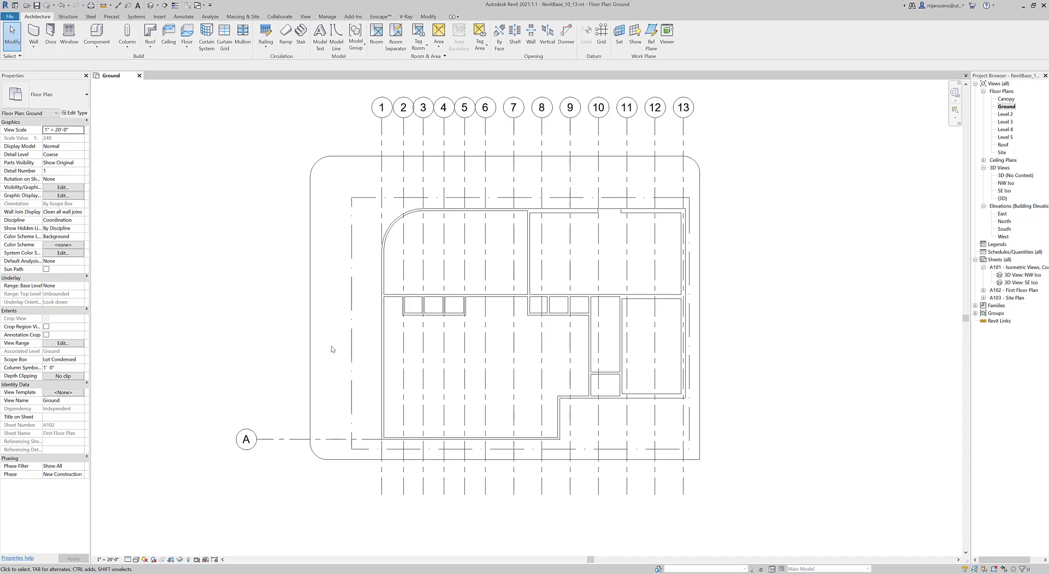
scroll(380, 445, "up", 2)
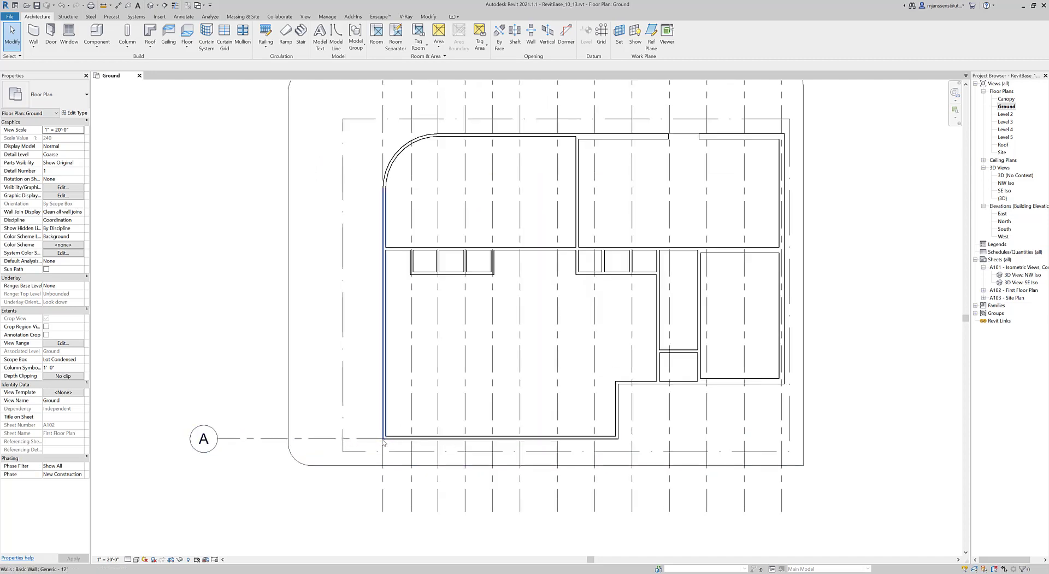
scroll(382, 440, "down", 1)
left_click(369, 439)
middle_click_drag(487, 455, 378, 421)
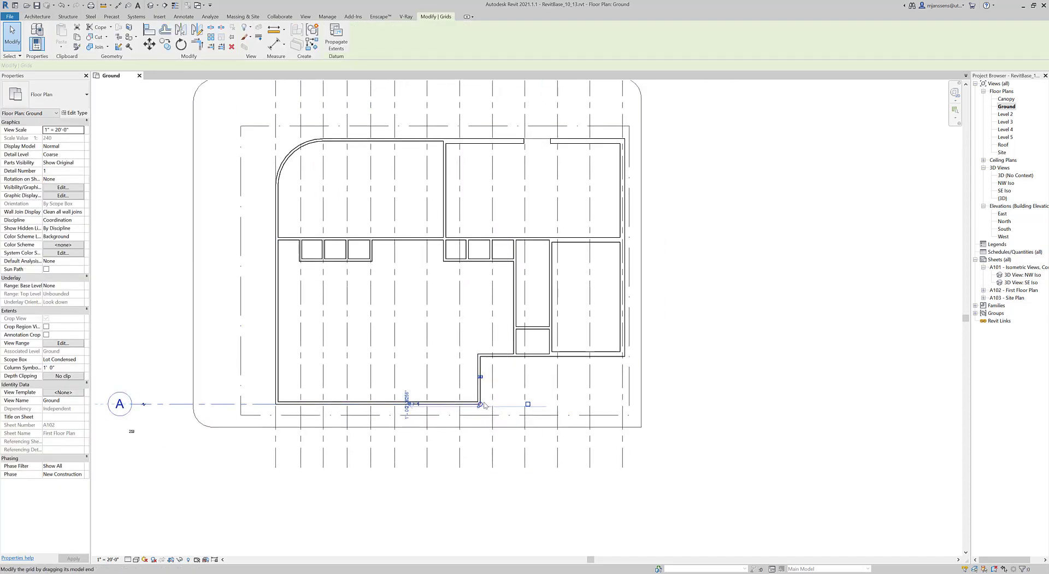
scroll(491, 408, "up", 4)
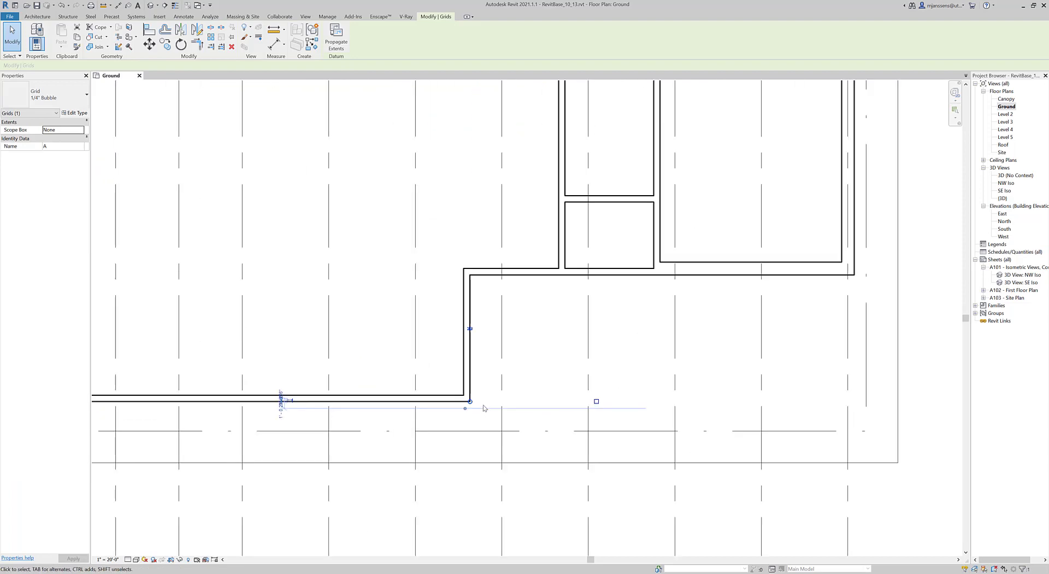
scroll(531, 412, "down", 7)
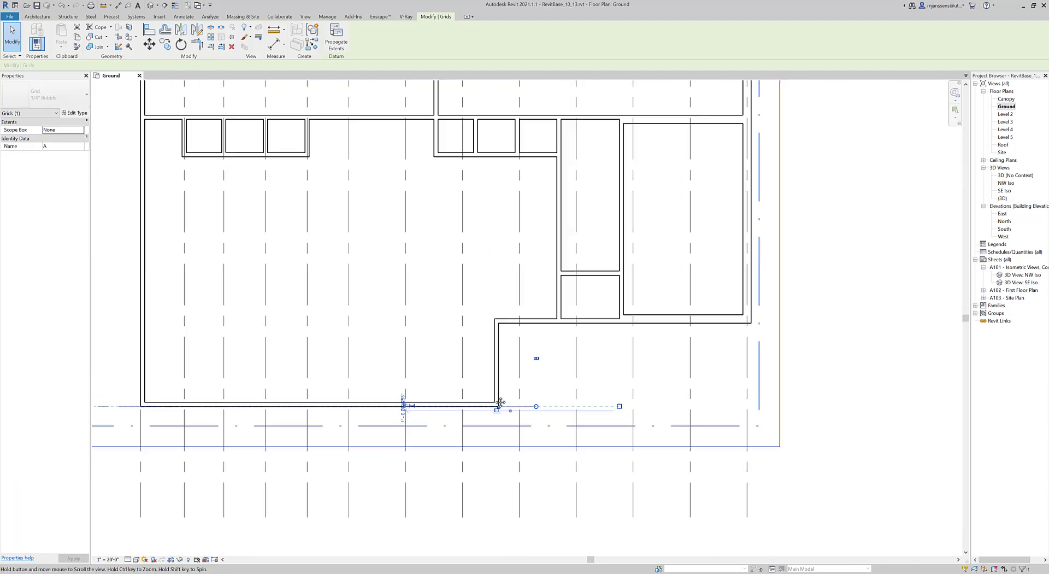
middle_click_drag(521, 407, 417, 373)
left_click_drag(415, 371, 608, 377)
scroll(607, 378, "down", 4)
left_click(633, 413)
Copy grid A with the Multiple option from the lower wall corner, placing the first copy along the right wing's lower wall.
left_click(375, 374)
scroll(372, 372, "up", 3)
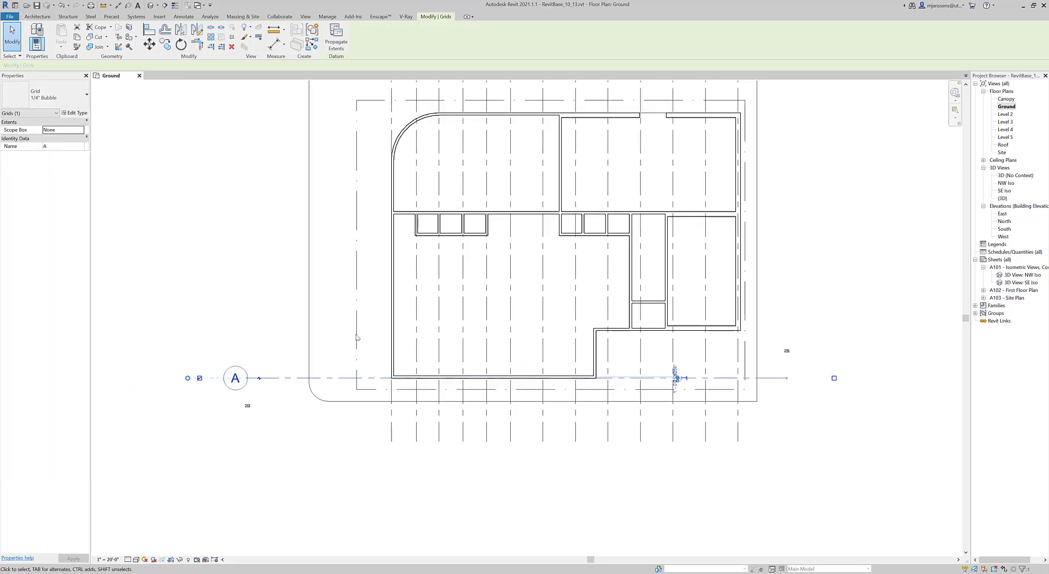
left_click(165, 45)
scroll(604, 379, "up", 4)
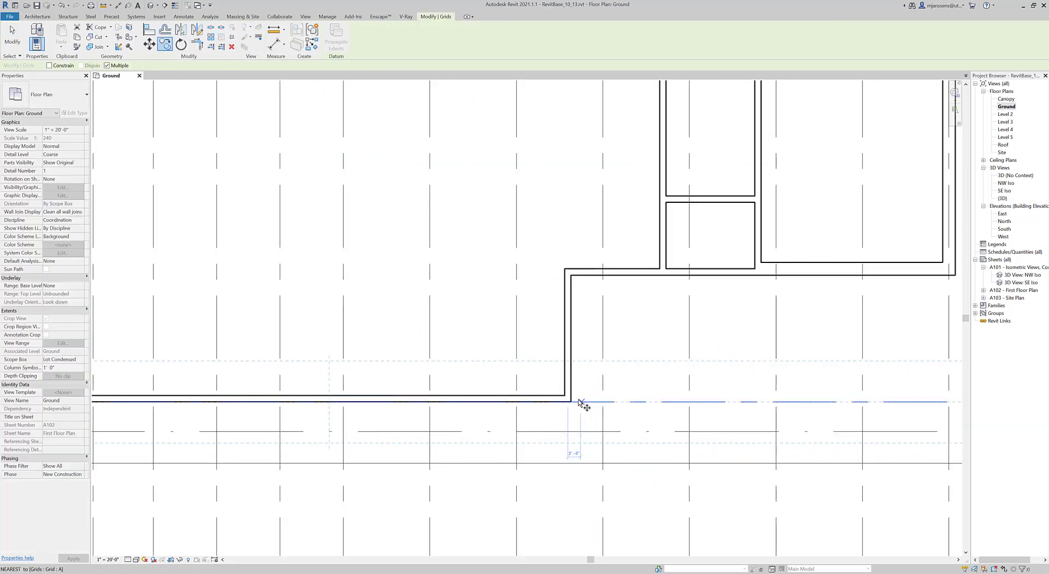
left_click(571, 402)
scroll(568, 295, "down", 3)
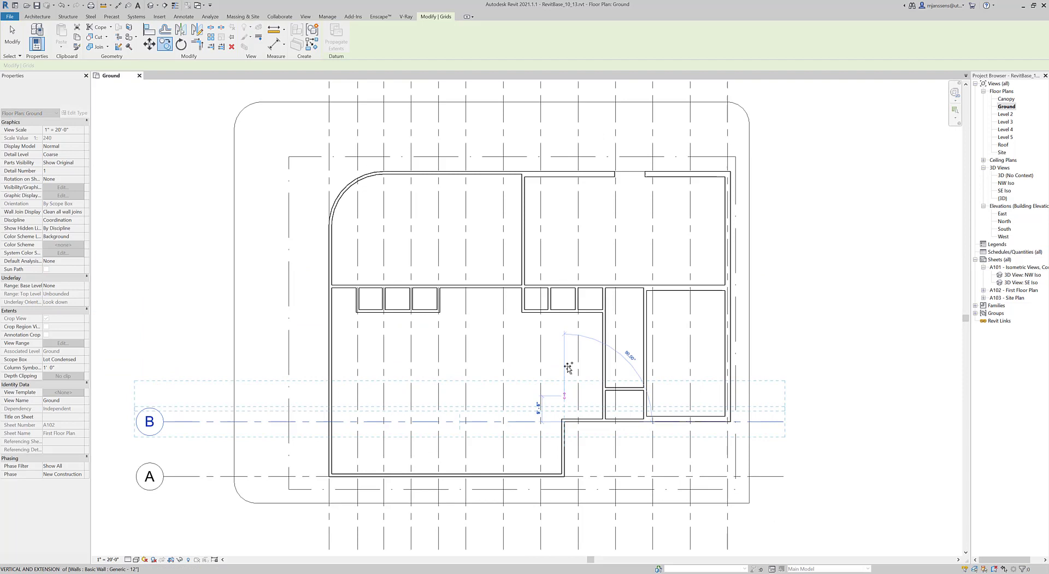
Place three more grid copies along the walls below and above the row of small rooms and along the building's top wall.
scroll(565, 328, "up", 2)
scroll(561, 296, "up", 2)
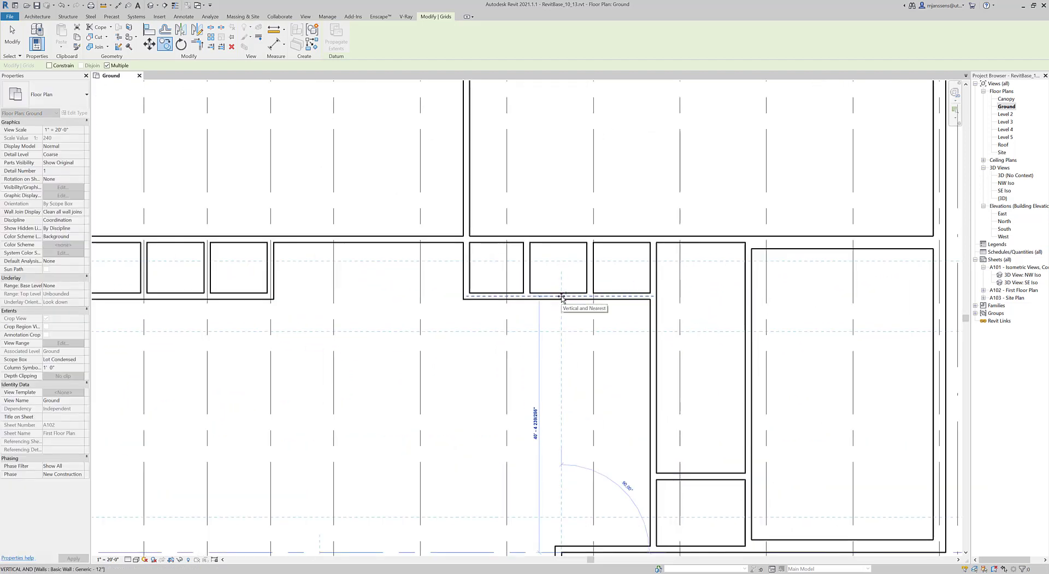
left_click(561, 296)
left_click(562, 239)
scroll(553, 285, "down", 3)
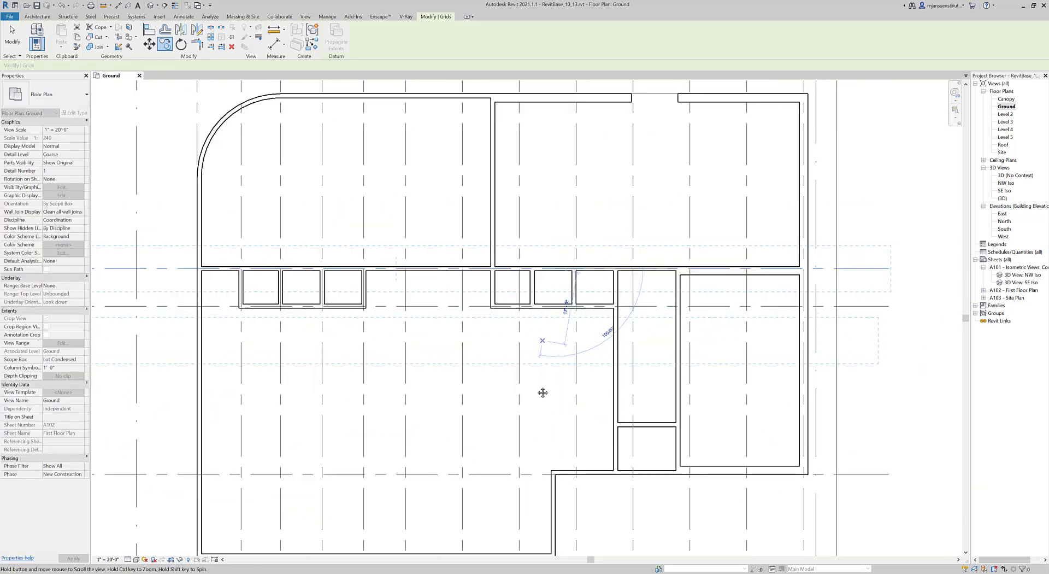
scroll(547, 328, "up", 2)
scroll(553, 319, "down", 3)
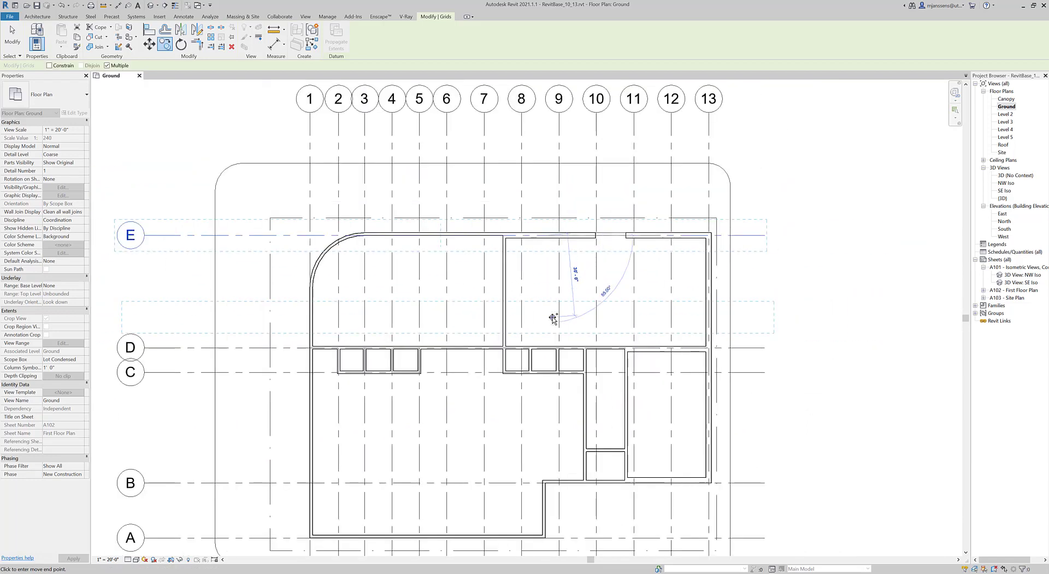
key("Escape")
key("Escape")
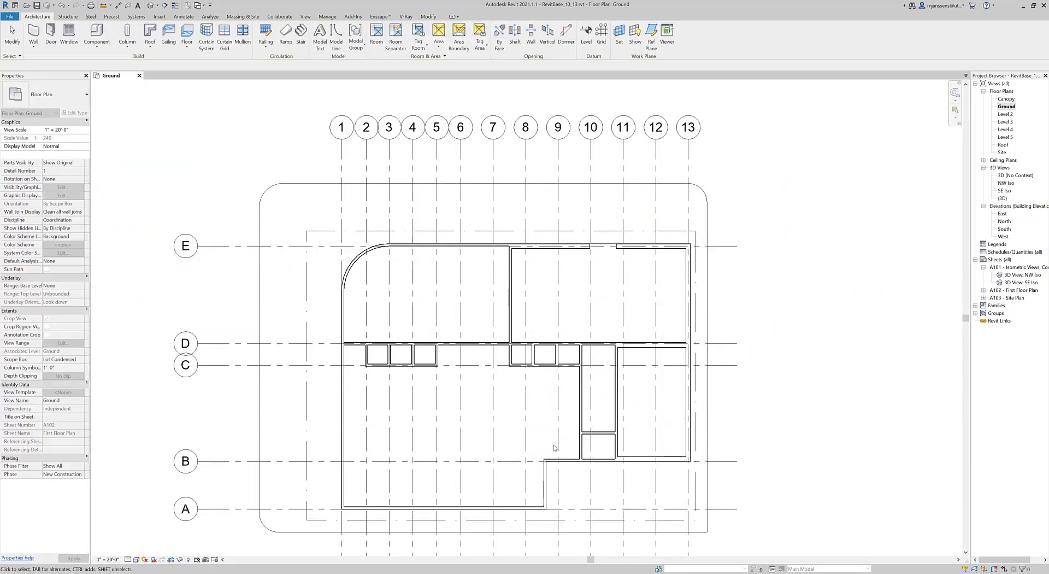
Copy grid B up to the partition wall above the small room in the right wing.
middle_click_drag(555, 444, 576, 342)
left_click(322, 365)
left_click(304, 360)
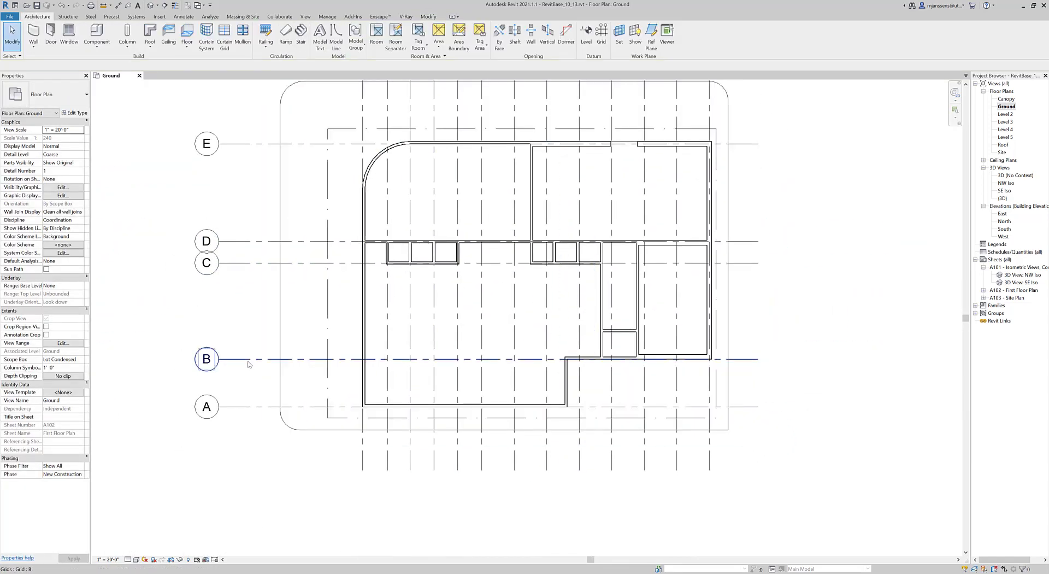
scroll(620, 341, "up", 3)
key("r")
key("o")
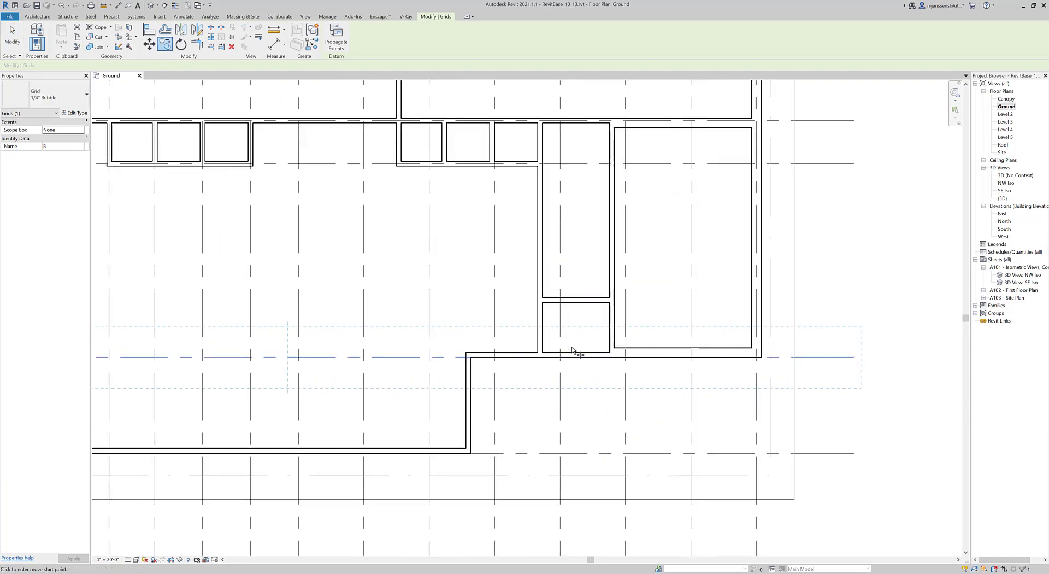
left_click(540, 300)
scroll(546, 330, "down", 3)
key("Escape")
key("Escape")
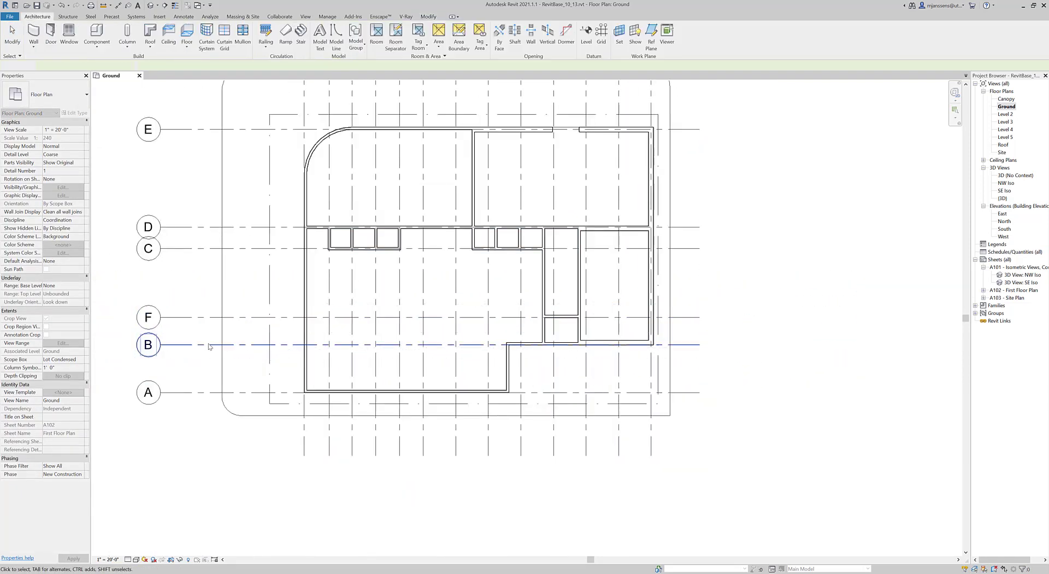
Examine how the numbered and lettered grids line up with the walls across the Ground floor plan.
middle_click_drag(211, 346, 374, 371)
scroll(313, 344, "down", 2)
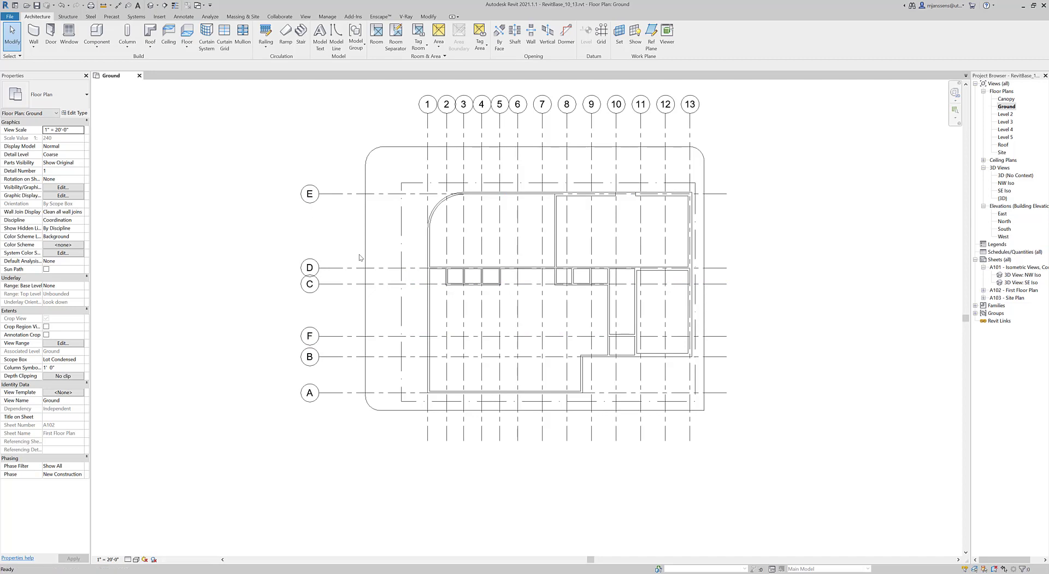
scroll(359, 257, "up", 3)
scroll(359, 258, "down", 5)
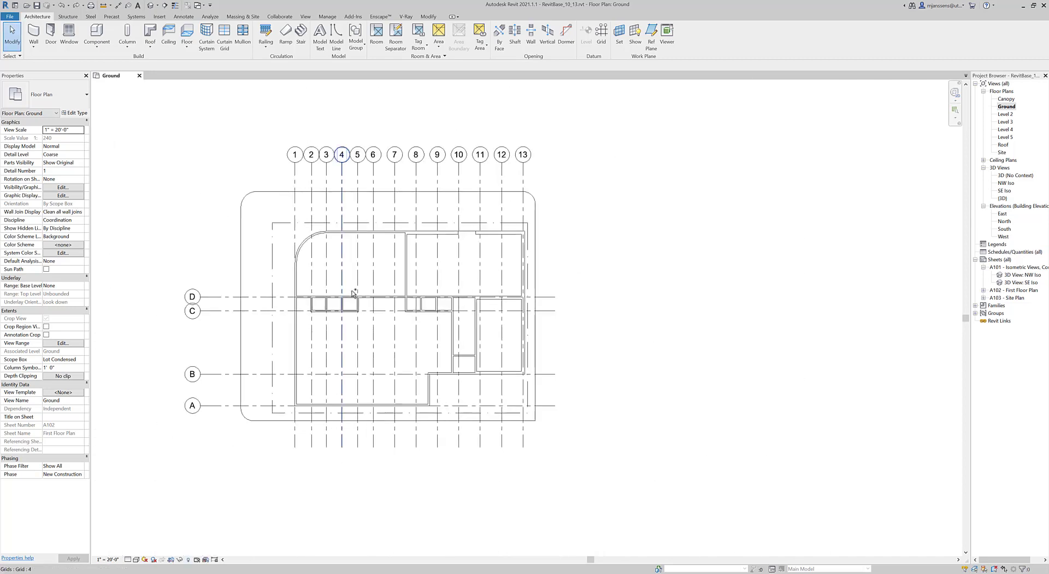
scroll(374, 380, "up", 5)
middle_click_drag(375, 379, 675, 303)
scroll(350, 292, "down", 2)
scroll(512, 309, "down", 1)
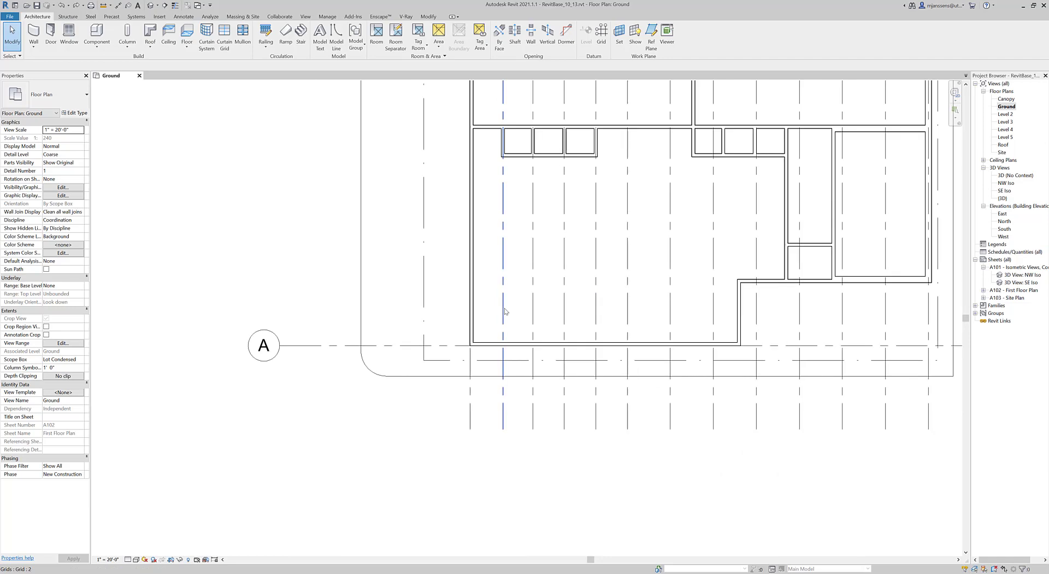
scroll(713, 163, "up", 3)
middle_click_drag(713, 163, 505, 312)
middle_click_drag(607, 488, 506, 311)
scroll(505, 311, "down", 1)
scroll(505, 310, "down", 2)
middle_click_drag(547, 354, 877, 425)
scroll(634, 365, "down", 1)
middle_click_drag(569, 370, 542, 358)
Hide the bubble at the left end of grid F.
left_click(411, 364)
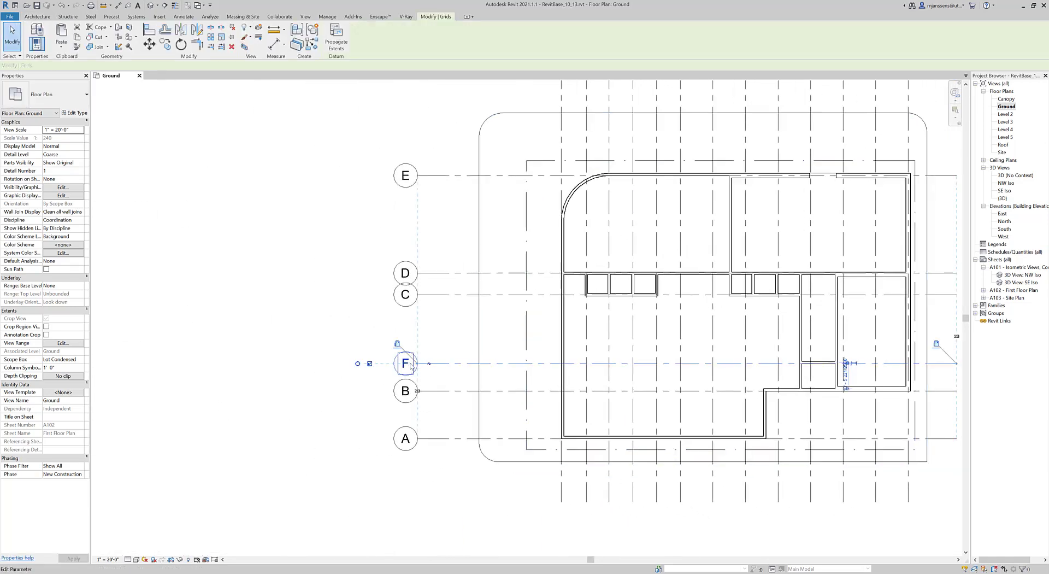
left_click(336, 327)
scroll(383, 344, "down", 2)
middle_click_drag(382, 344, 303, 335)
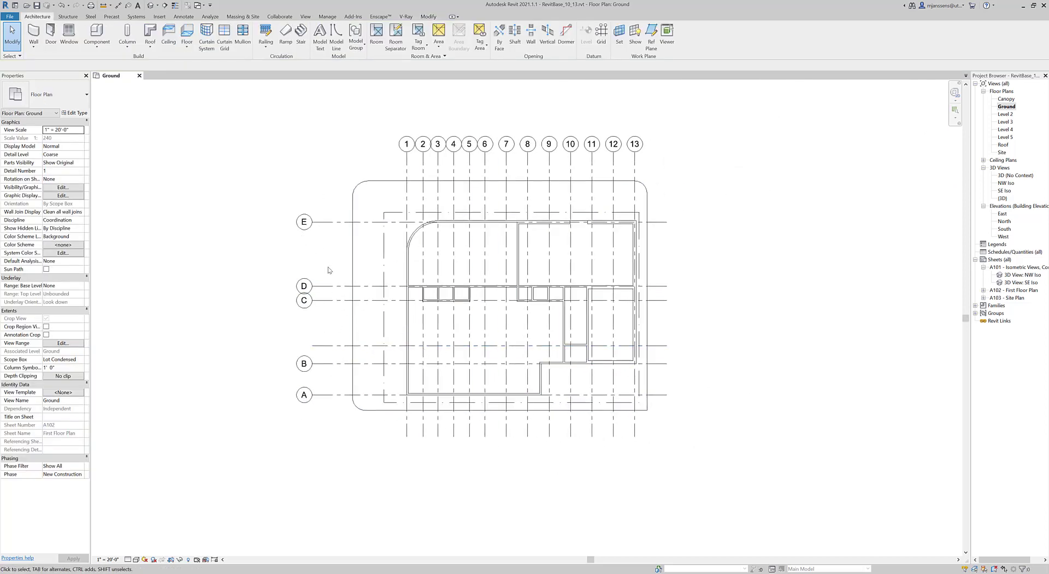
middle_click_drag(407, 327, 384, 325)
Add an elbow to the left end of grid C near its bubble.
left_click(298, 297)
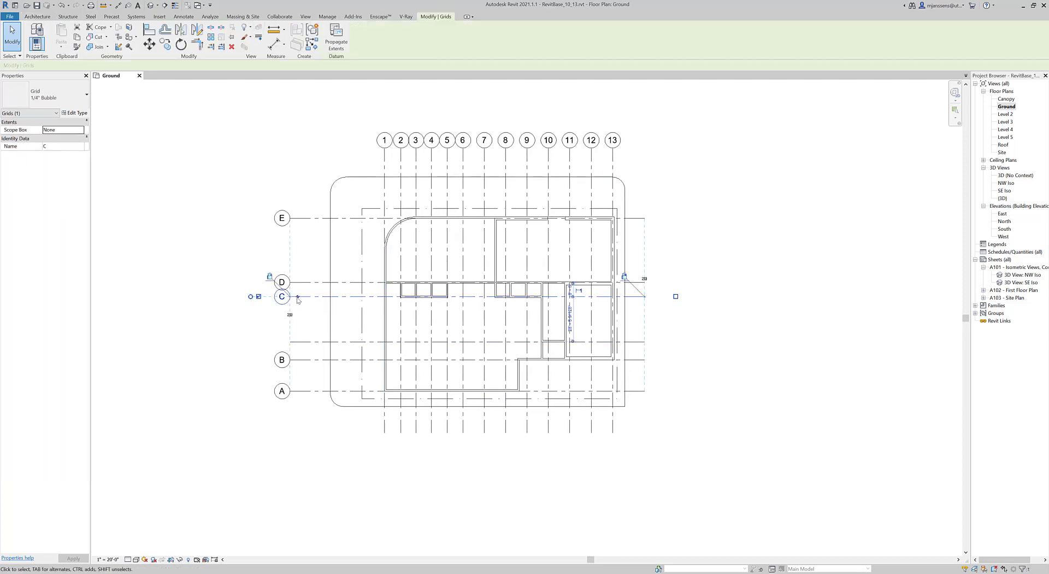
left_click(305, 316)
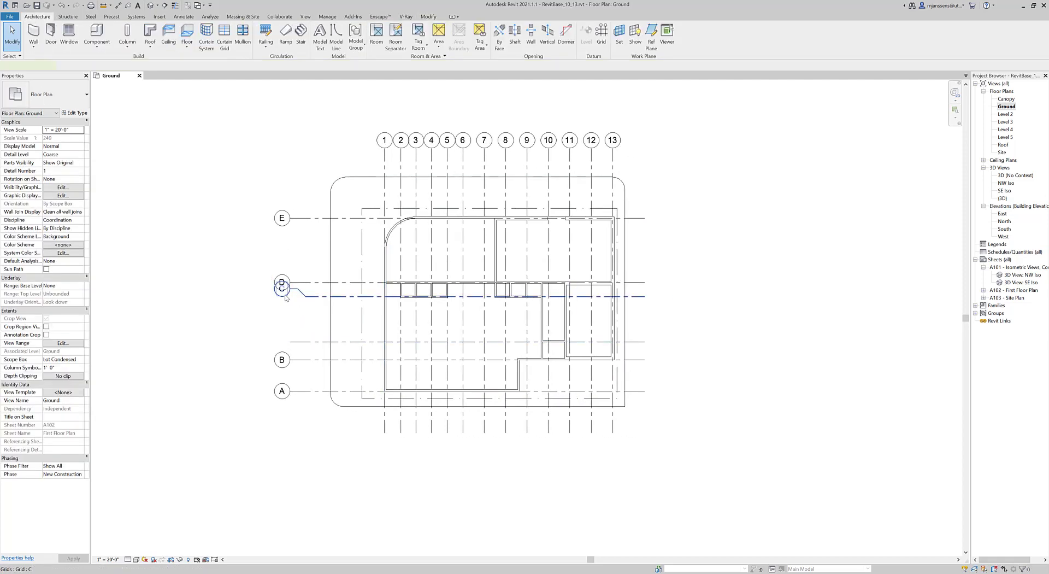
left_click(281, 296)
left_click_drag(280, 307, 282, 319)
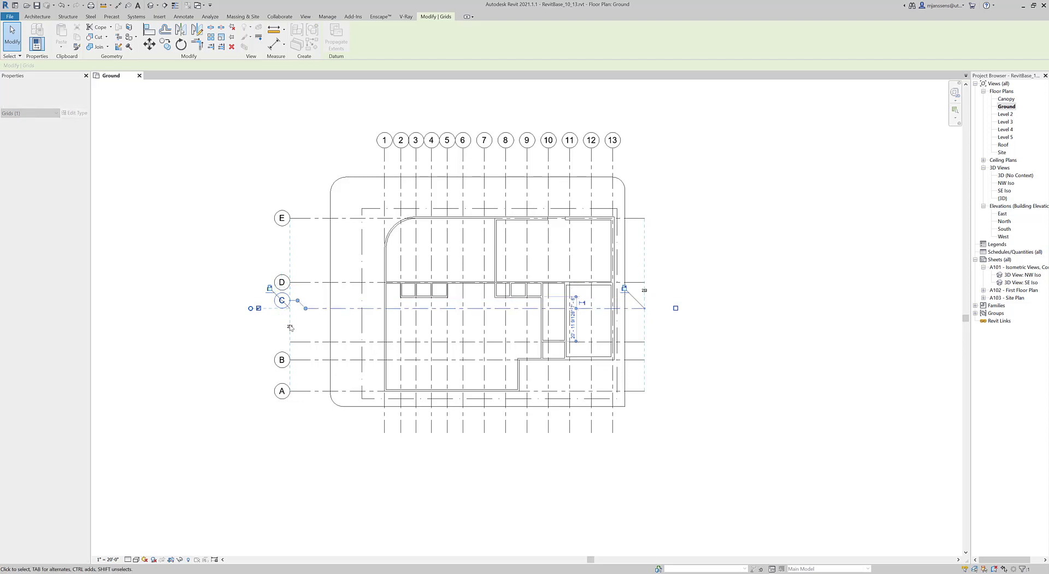
key("ctrl+z")
Move the elbow of grid C downward so its bubble sits clear below the grid D bubble.
left_click(302, 294)
left_click(307, 296)
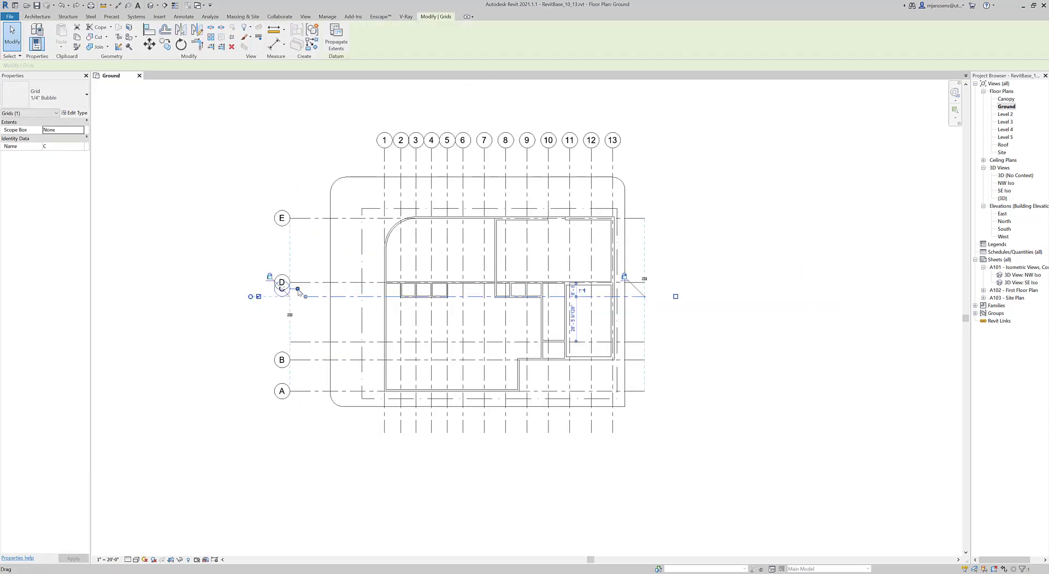
left_click_drag(297, 289, 297, 306)
left_click(323, 324)
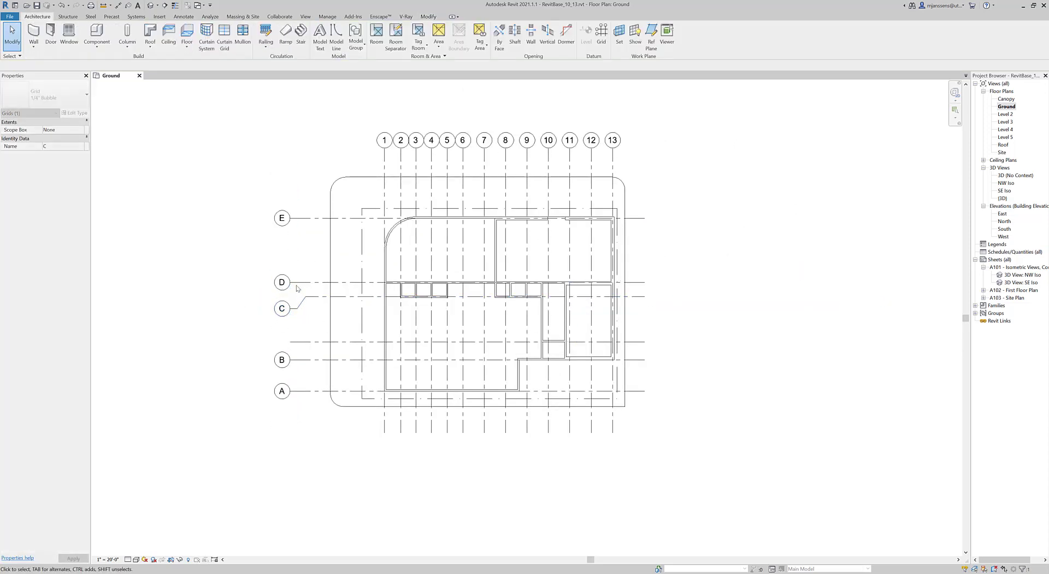
Open the Level 2 floor plan.
scroll(455, 403, "down", 1)
middle_click_drag(456, 402, 363, 382)
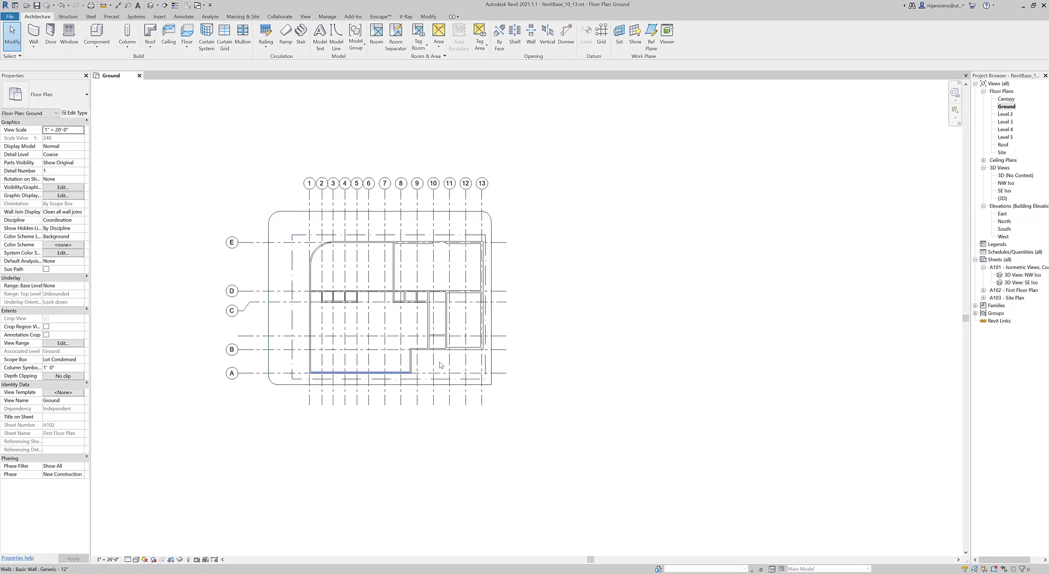
scroll(440, 358, "up", 1)
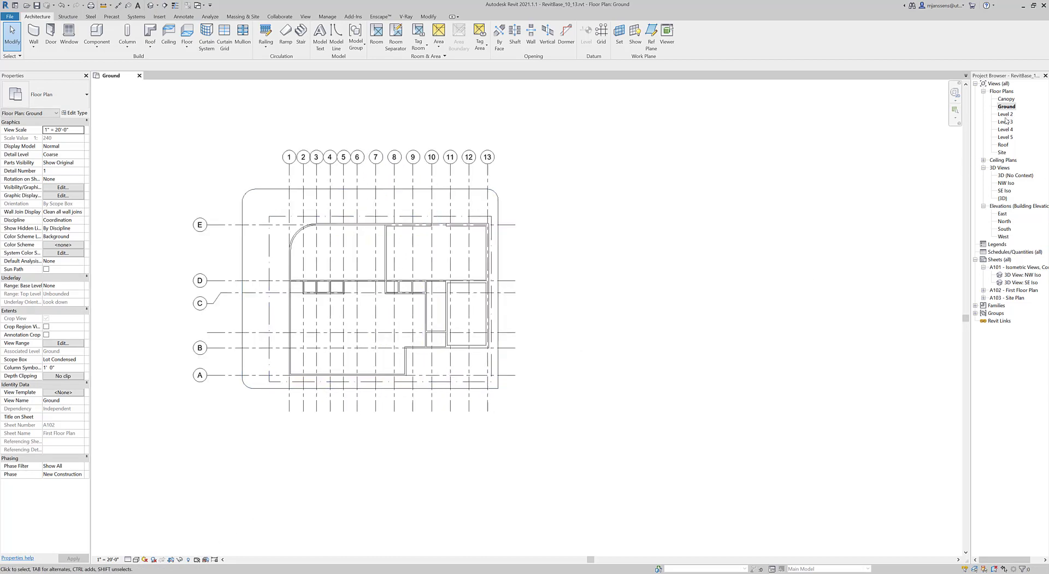
double_click(1005, 115)
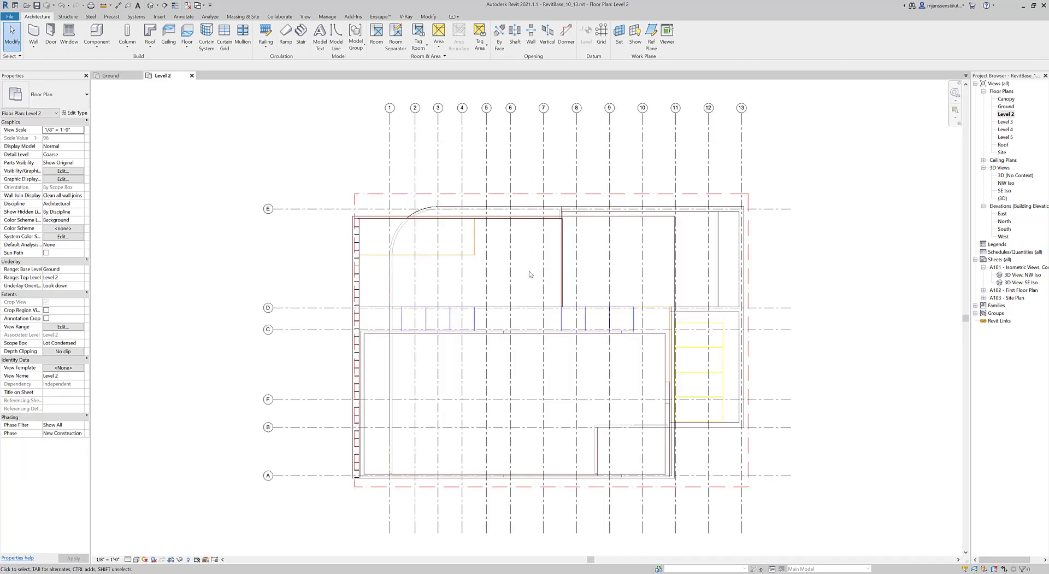
Set the Level 2 view scale to 1" = 1'-0" and examine the size of the grid bubbles.
middle_click_drag(450, 278, 342, 254)
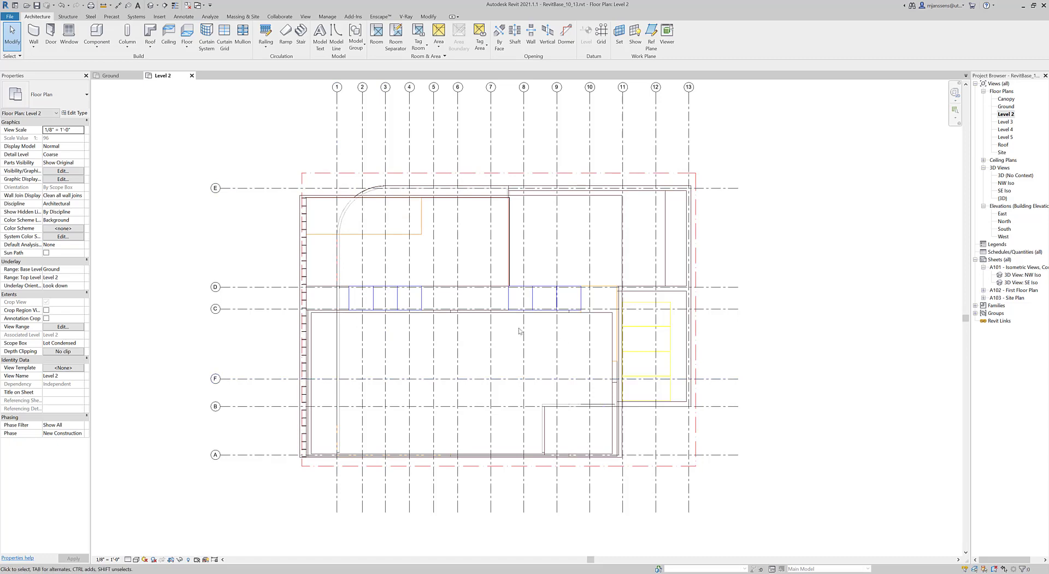
scroll(304, 235, "down", 1)
middle_click_drag(243, 404, 256, 417)
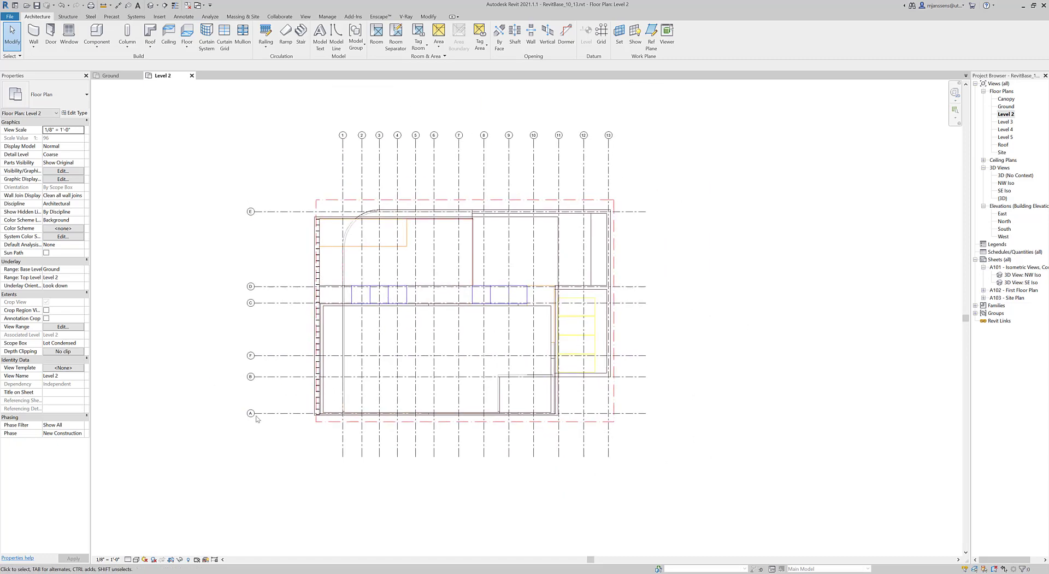
left_click(106, 559)
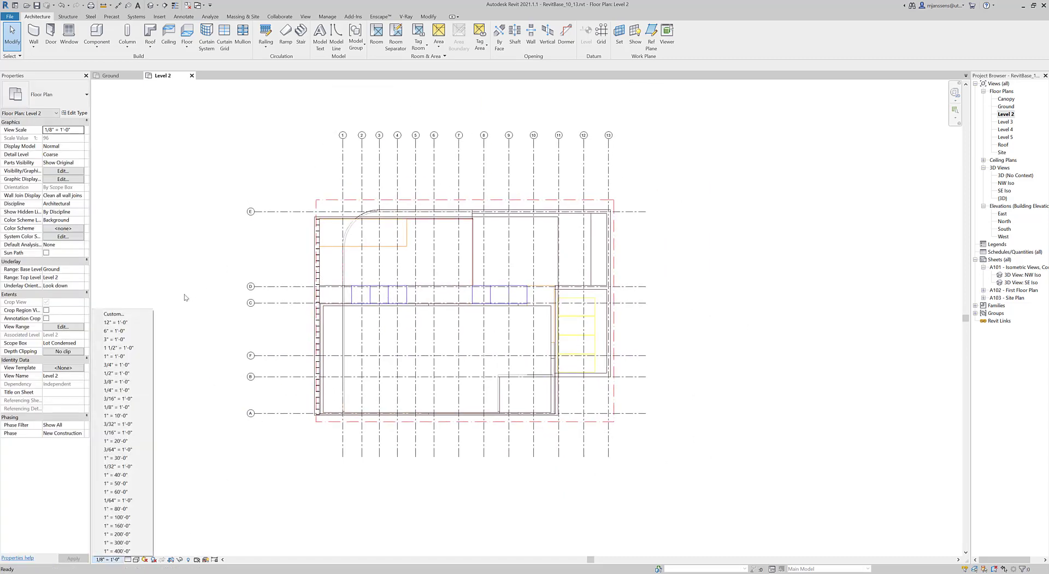
left_click(116, 356)
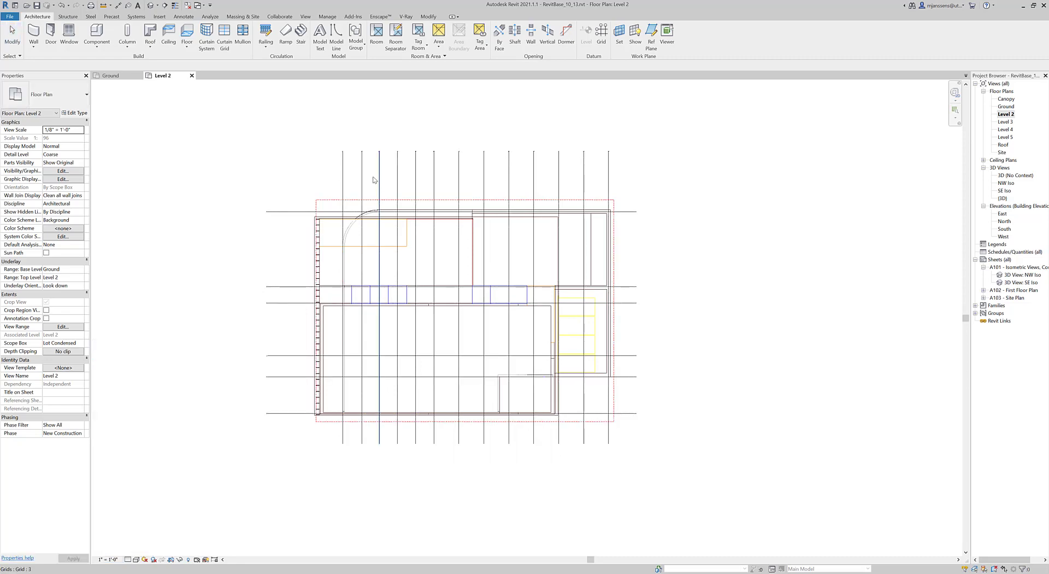
scroll(344, 149, "up", 3)
scroll(260, 241, "down", 5)
Try the Level 2 view scale at 1" = 40'-0", 1/2" = 1'-0" and 1" = 10'-0".
left_click(107, 559)
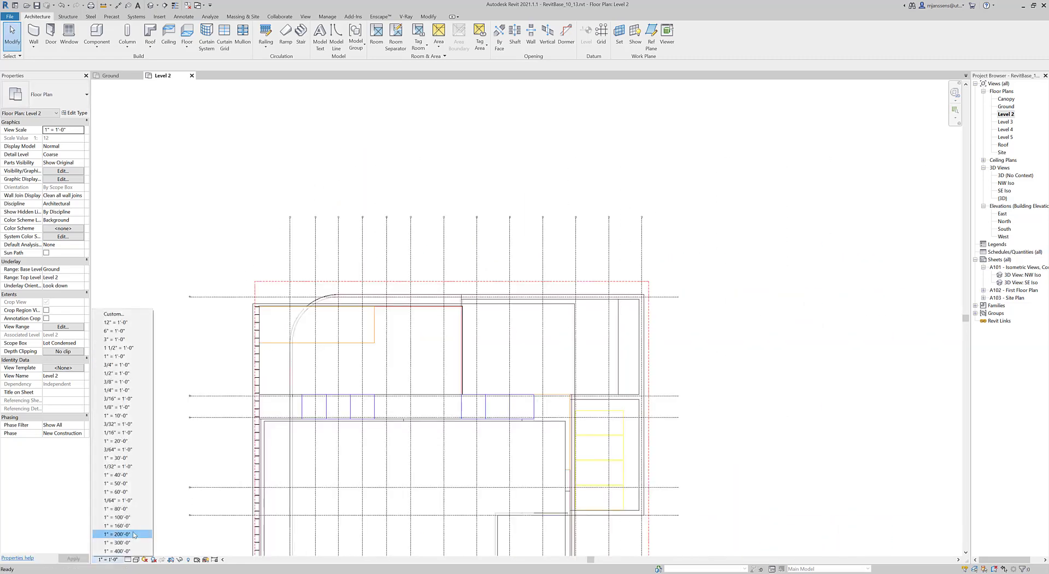
left_click(119, 475)
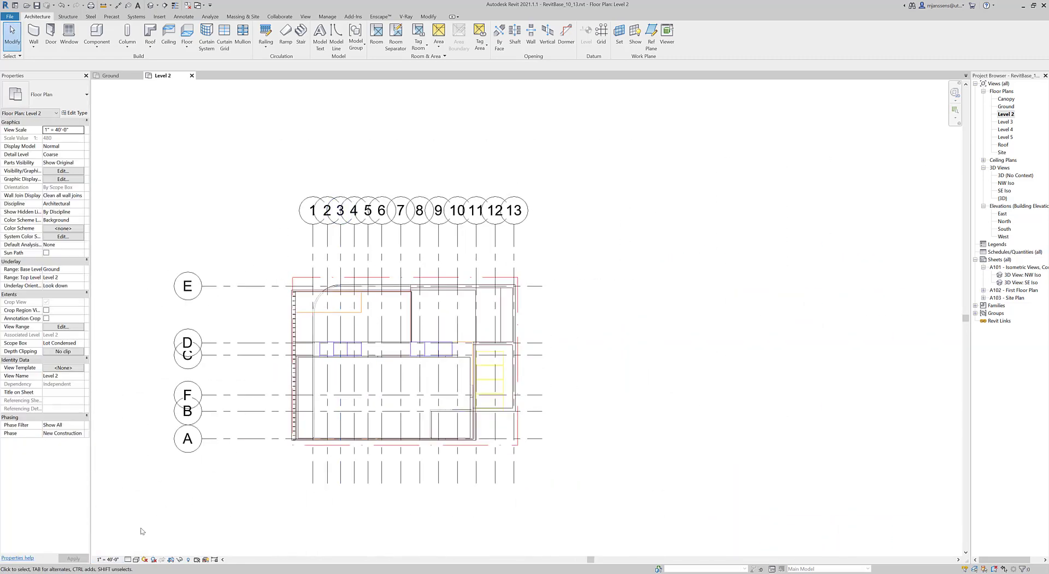
left_click(117, 558)
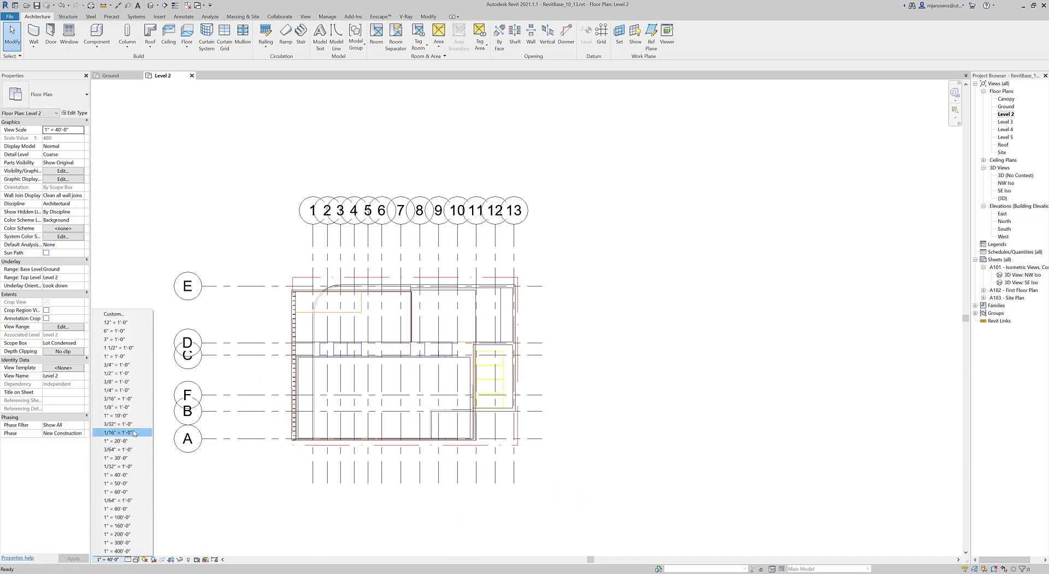
left_click(124, 372)
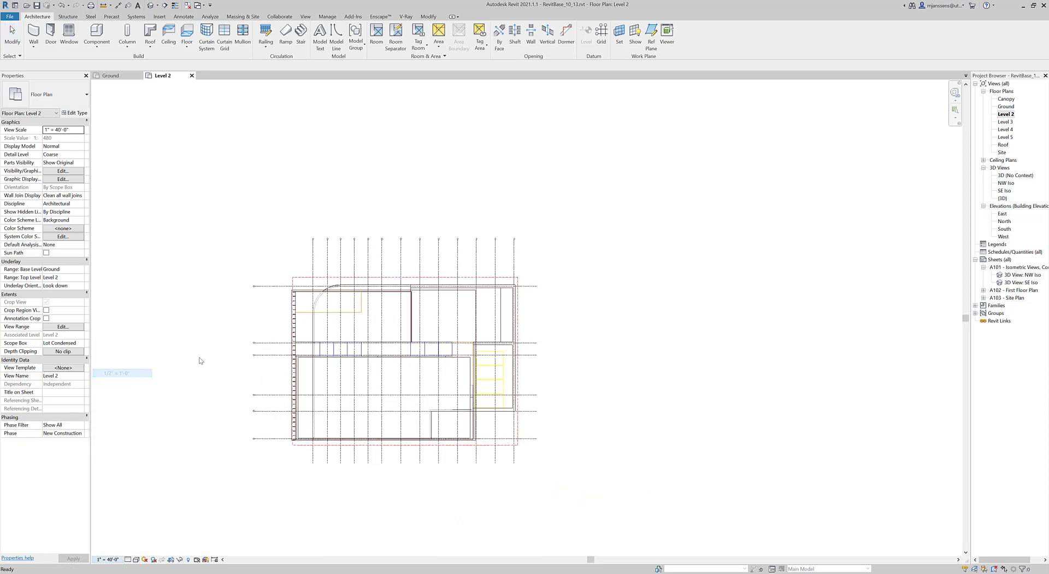
left_click(108, 559)
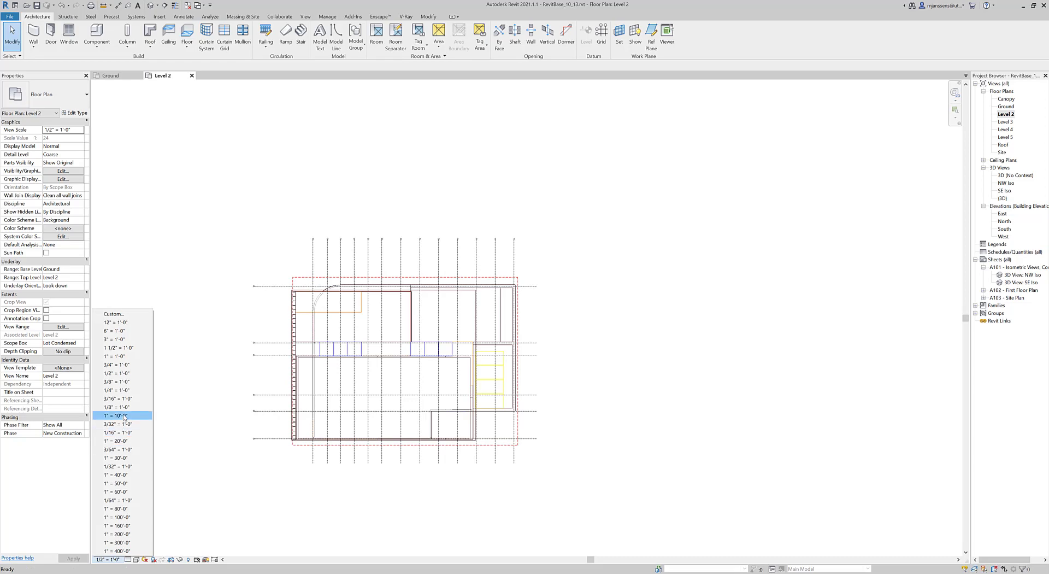
left_click(125, 415)
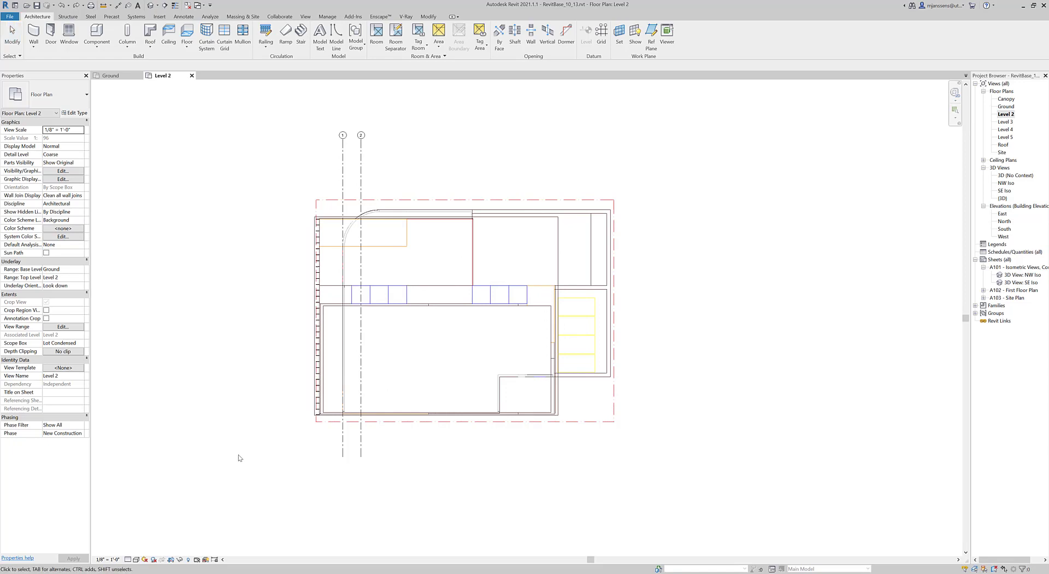
Temporarily isolate the imported auditoriumexport.dwg drawing in the Level 2 plan.
left_click(398, 251)
right_click(398, 251)
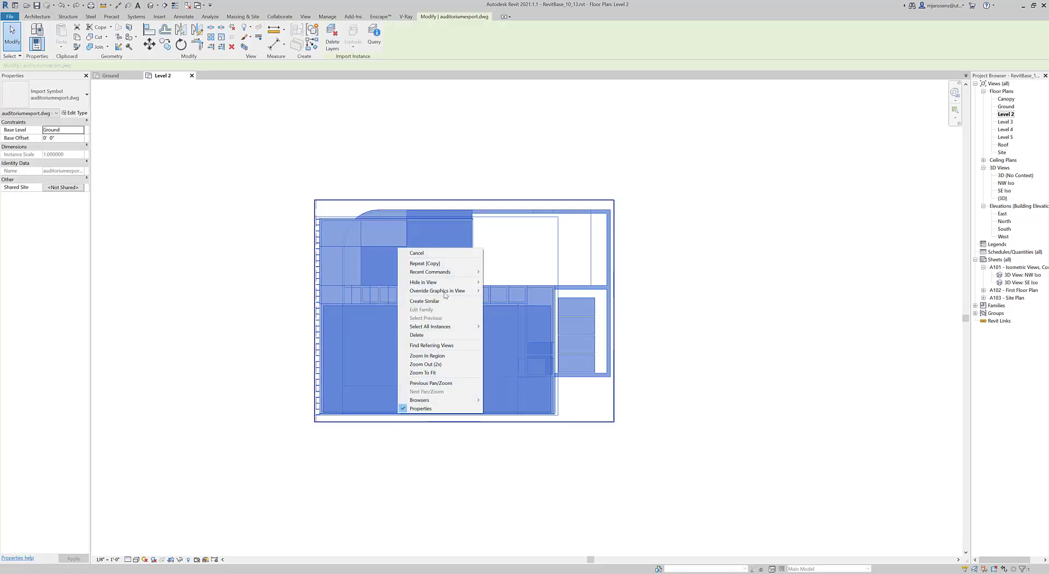
mouse_move(445, 292)
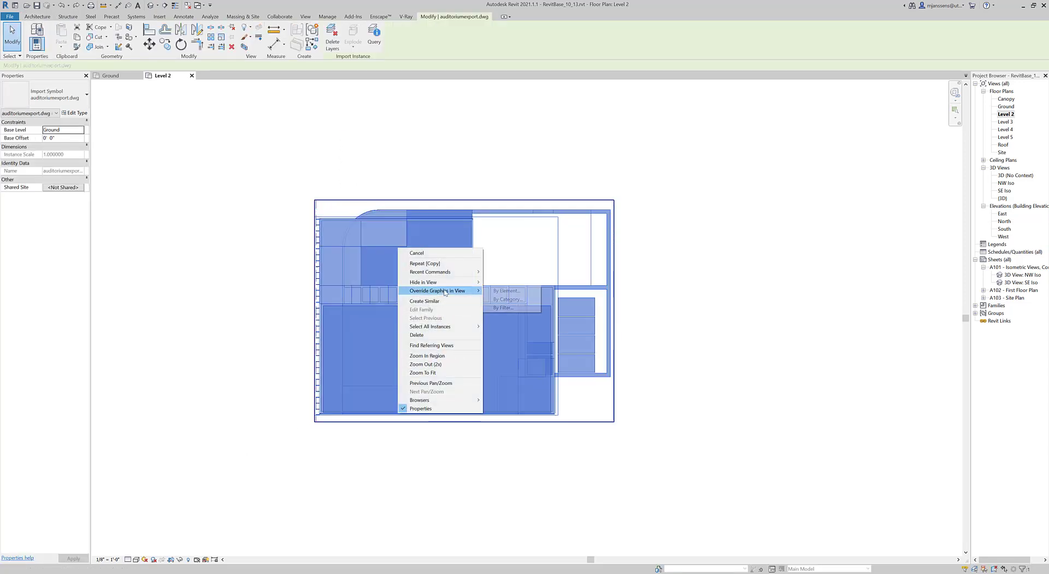
left_click(180, 559)
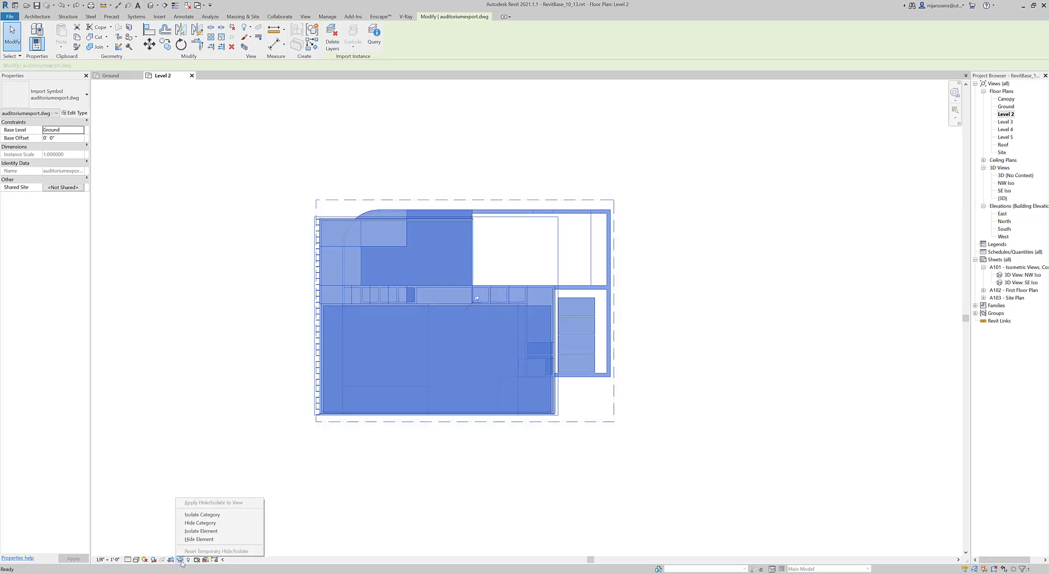
left_click(199, 531)
scroll(439, 483, "up", 1)
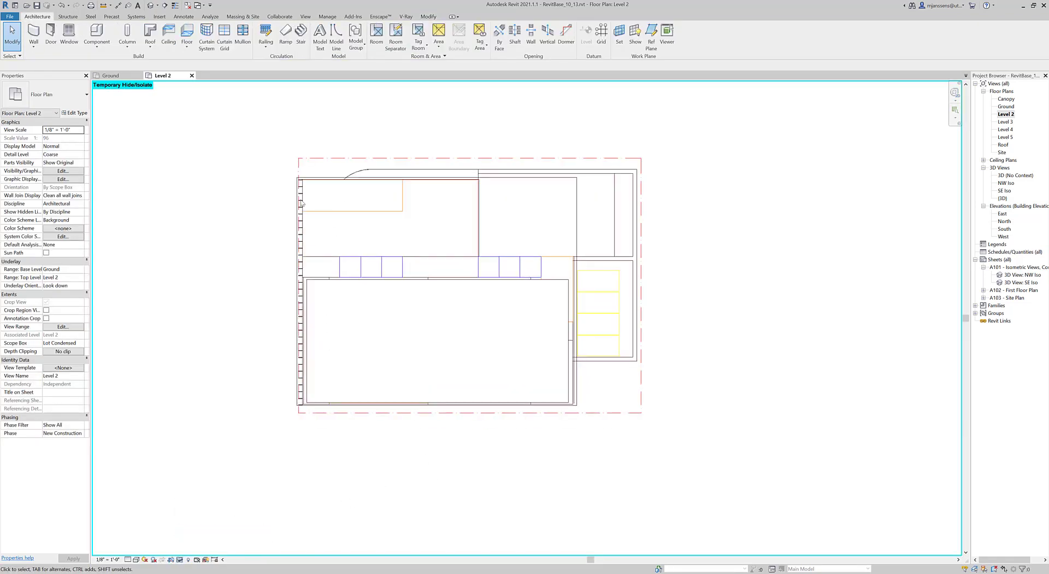
left_click(470, 290)
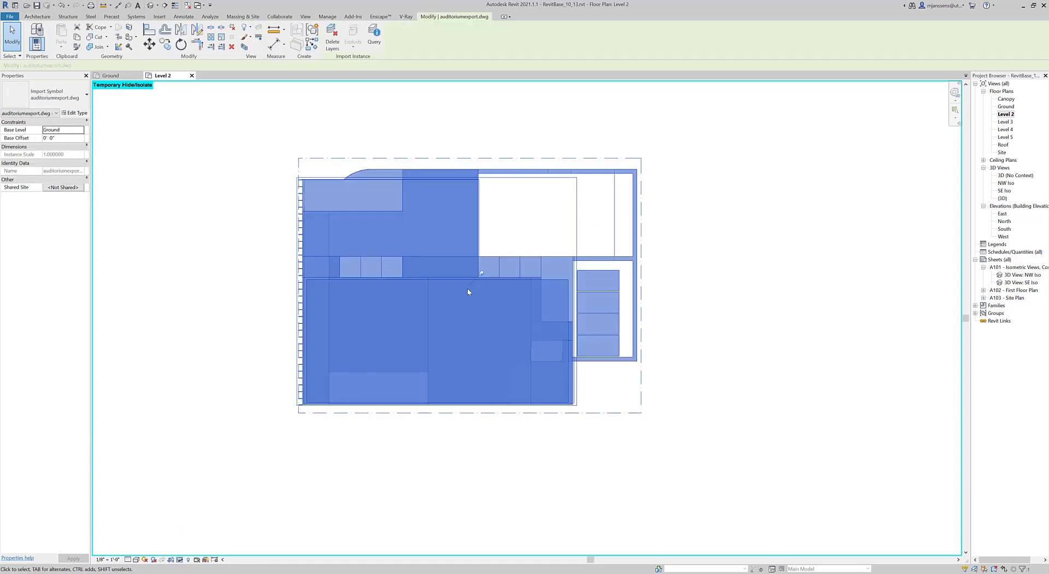
left_click(555, 282)
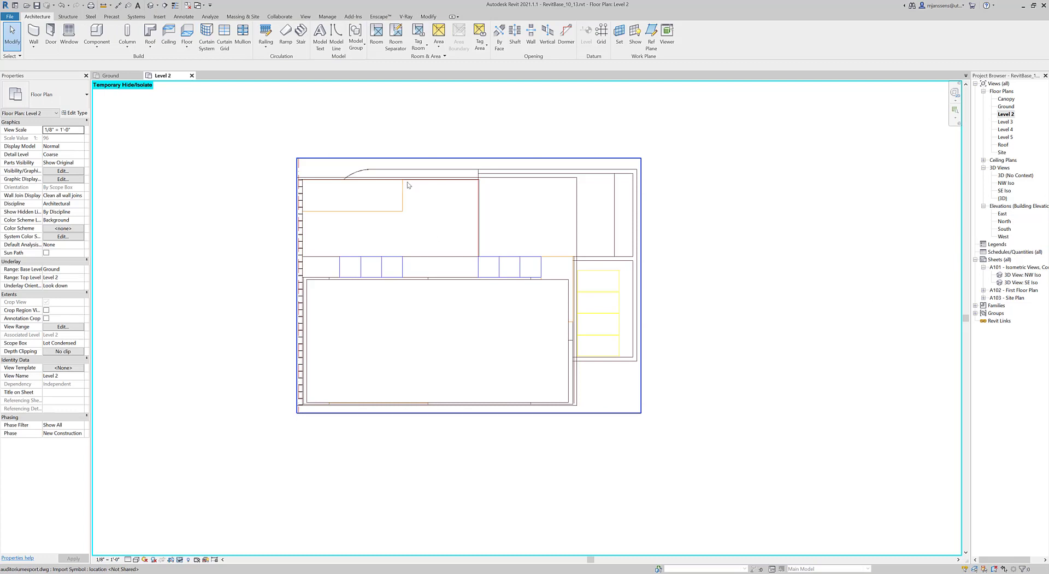
Create five horizontal grids by picking the imported drawing's main horizontal wall lines from the upper edge down to the lower edge.
middle_click_drag(403, 202, 404, 218)
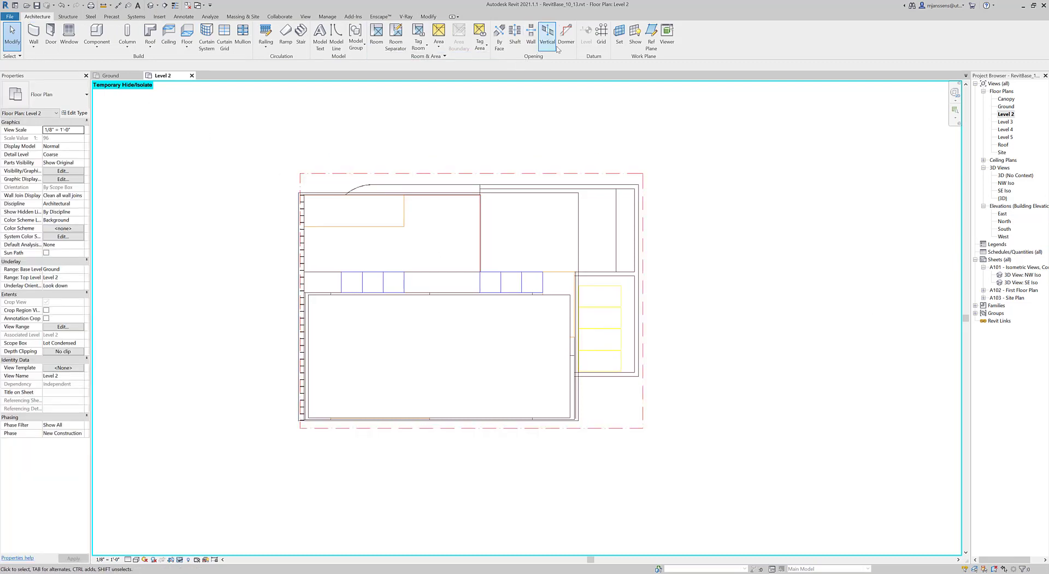
left_click(600, 34)
scroll(379, 351, "up", 1)
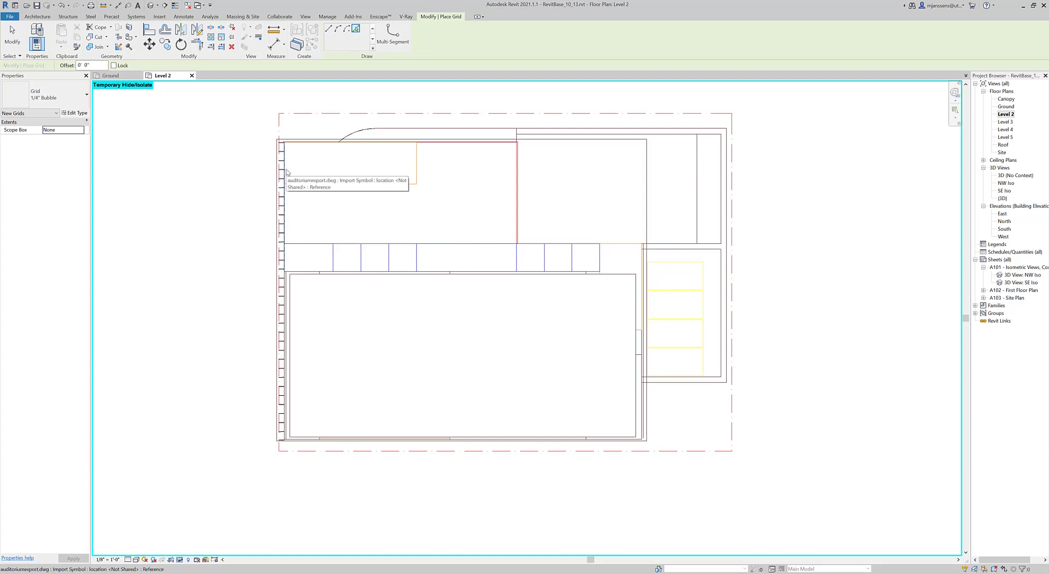
middle_click_drag(702, 266, 645, 259)
scroll(636, 237, "up", 1)
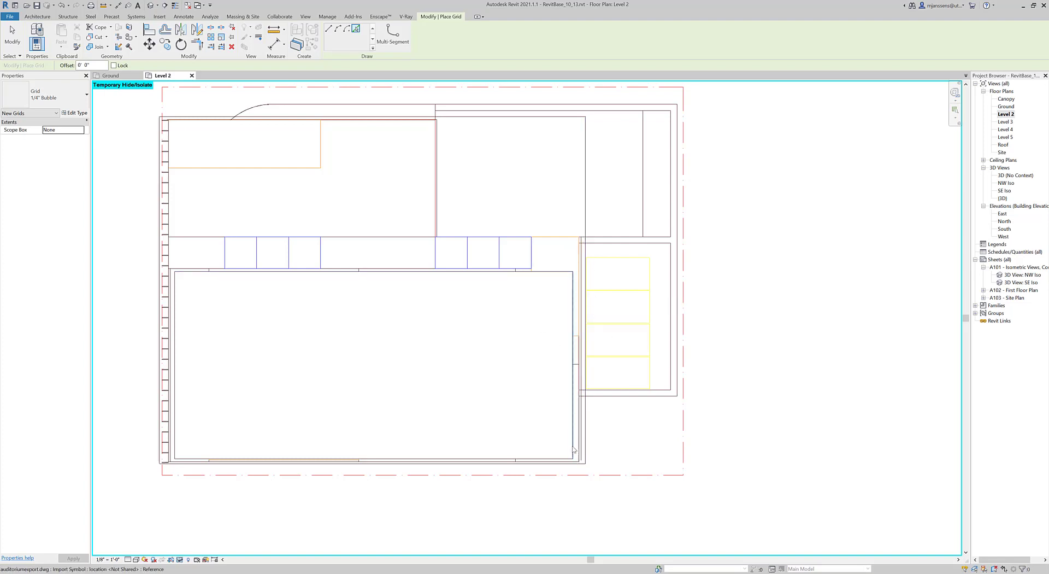
scroll(580, 455, "down", 1)
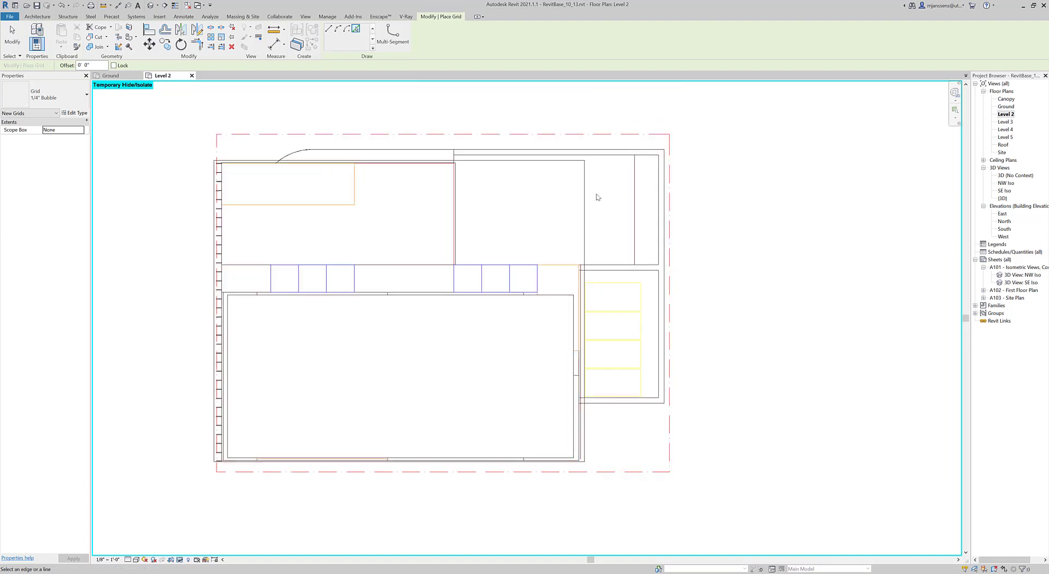
left_click(568, 157)
left_click(600, 269)
left_click(387, 295)
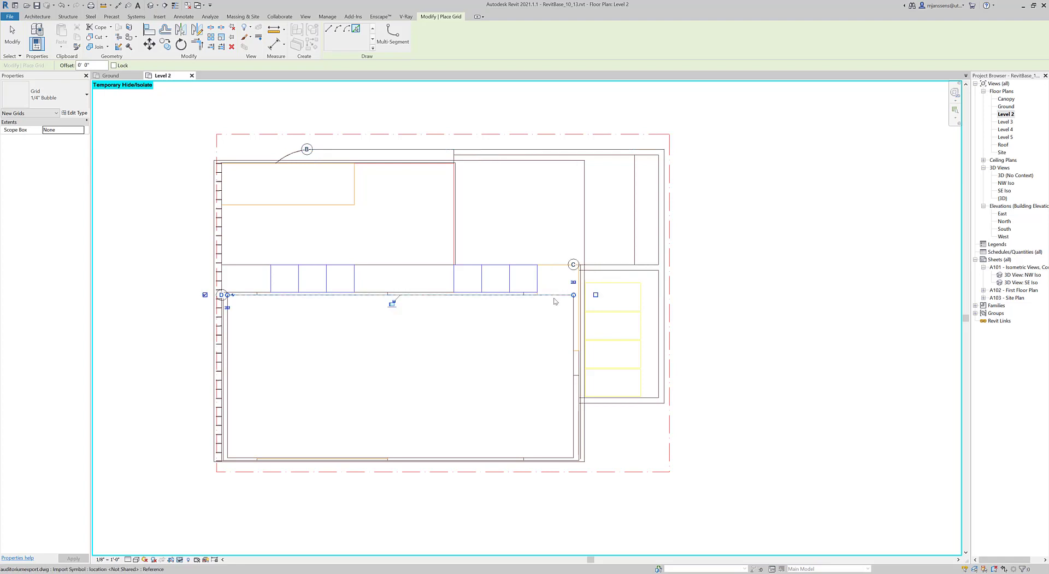
left_click(603, 403)
left_click(570, 465)
key("Escape")
key("Escape")
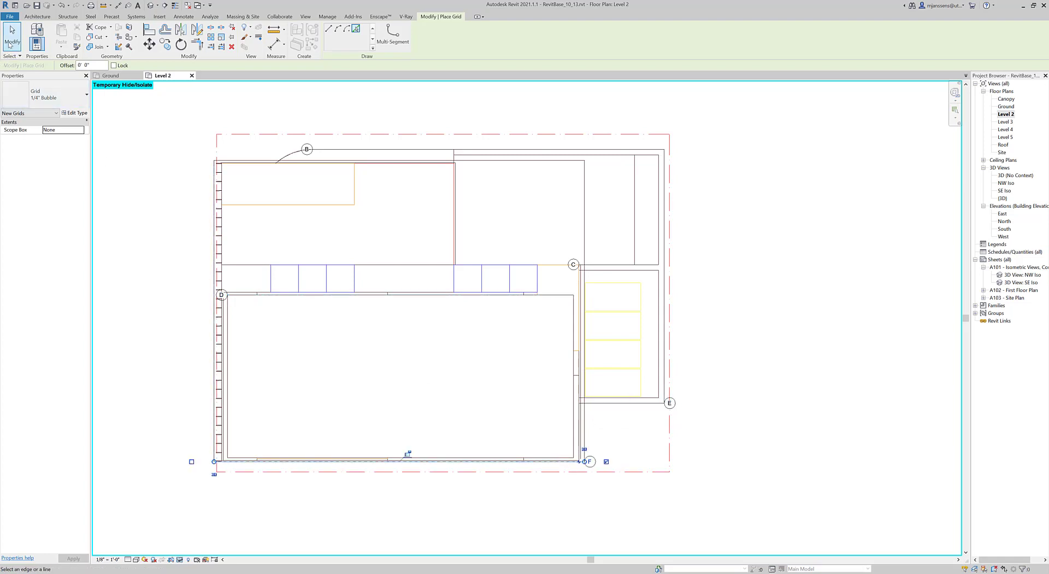
Extend the right ends of grids F and E past the building's right edge so their bubbles align.
left_click(588, 462)
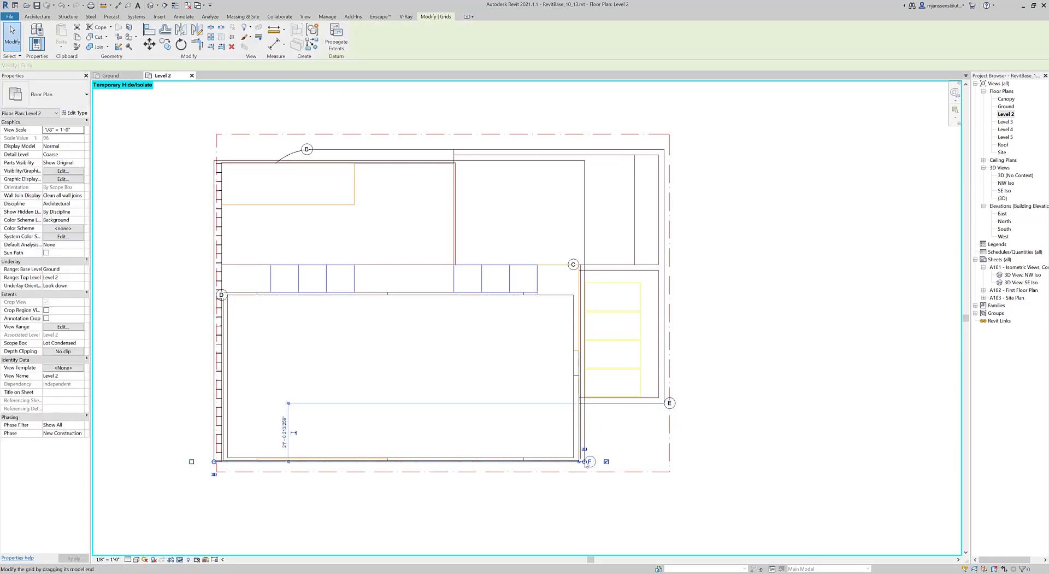
left_click_drag(584, 461, 706, 461)
left_click(665, 409)
left_click_drag(662, 403, 711, 403)
Switch grid C's bubble to its right end and extend its left end beyond the building's left wall.
left_click(583, 269)
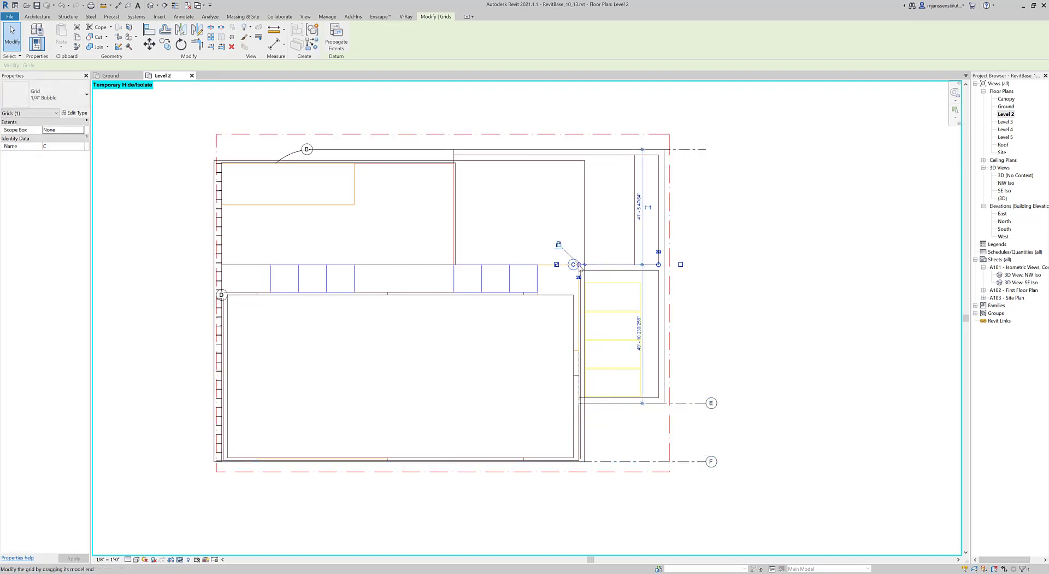
left_click(687, 266)
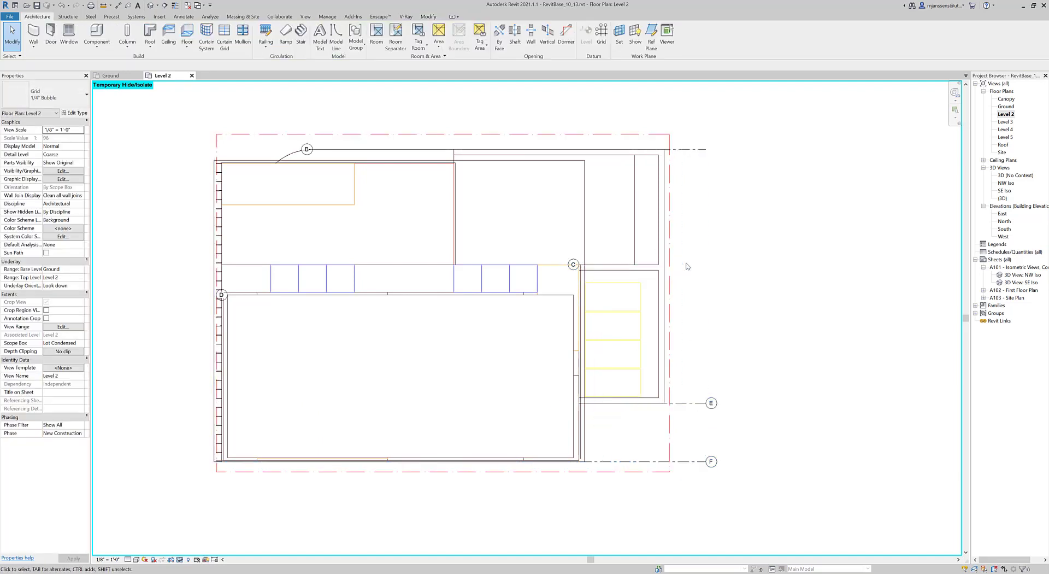
left_click(586, 268)
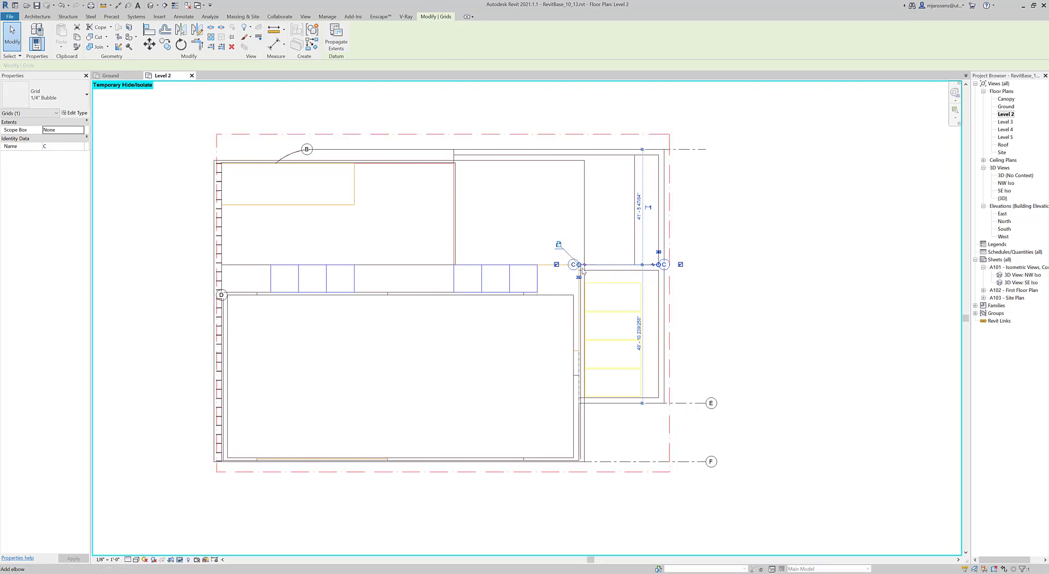
left_click_drag(579, 265, 185, 265)
Select grid D along the upper wall of the large room to adjust its end and bubble.
left_click(222, 295)
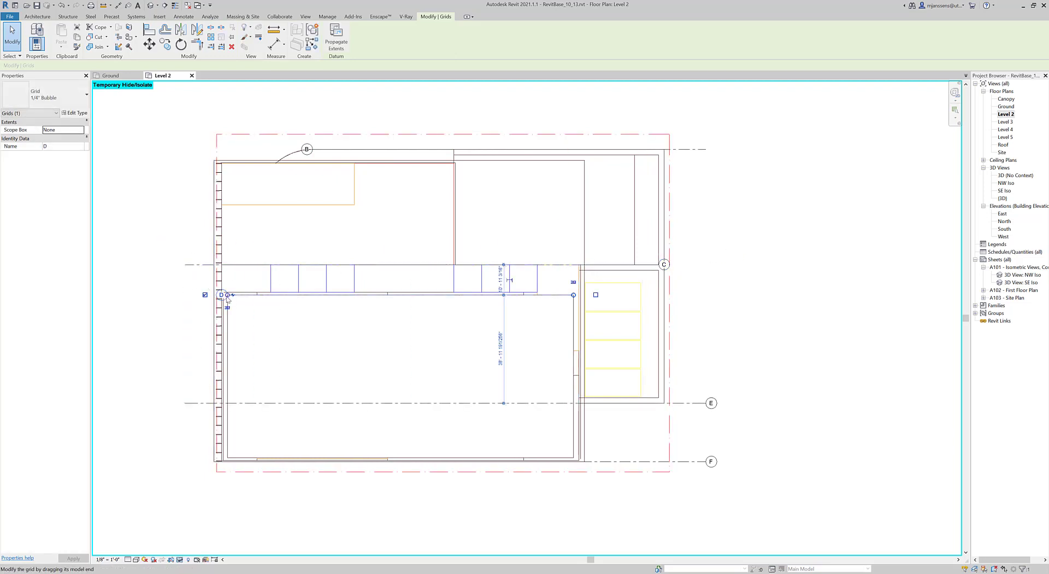
left_click(423, 303)
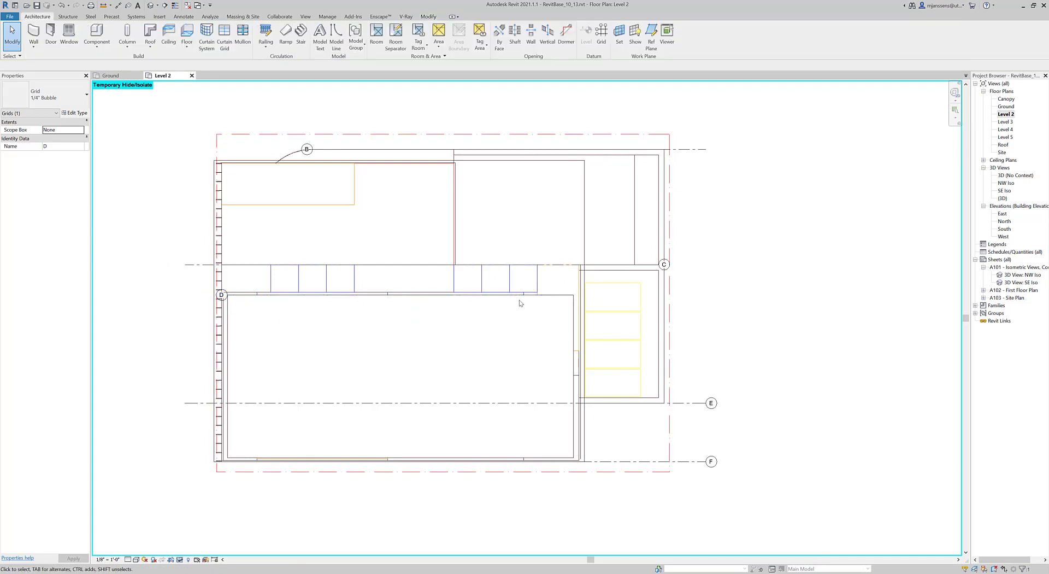
left_click(231, 298)
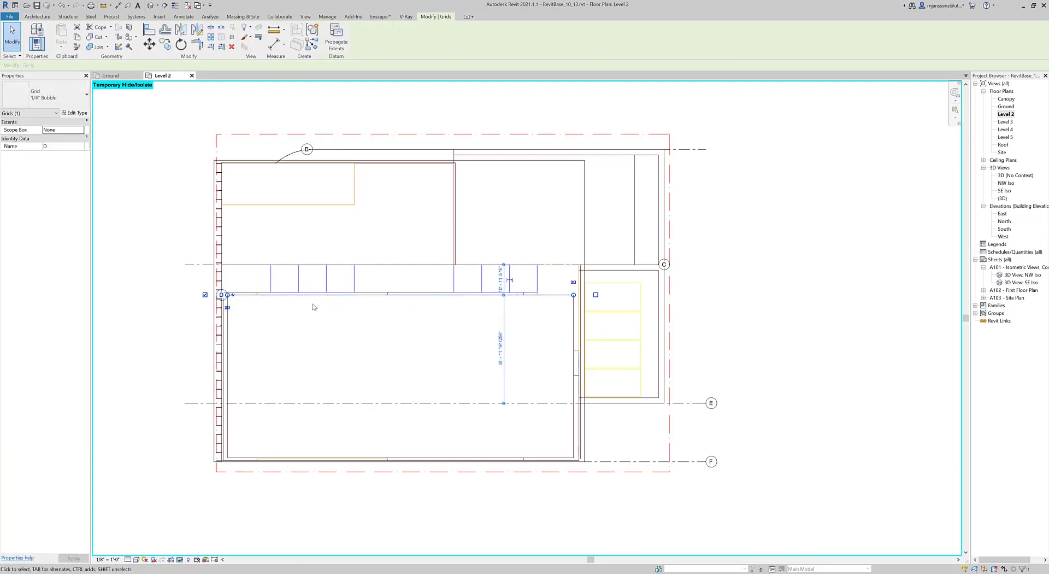